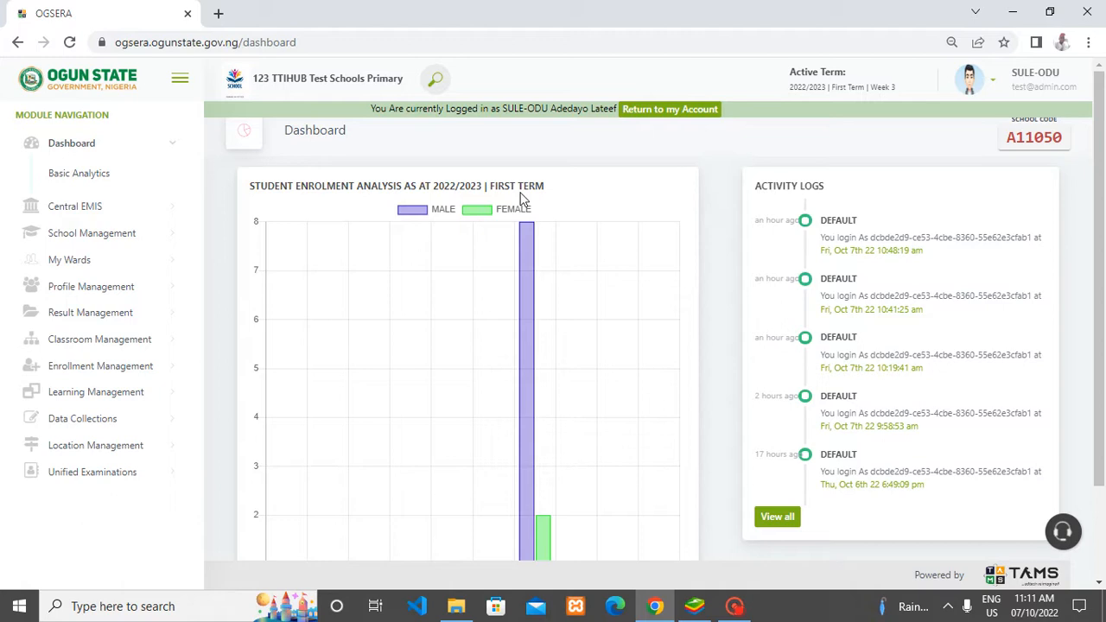
- Open the School Curriculum page of the Central EMIS module
click(127, 154)
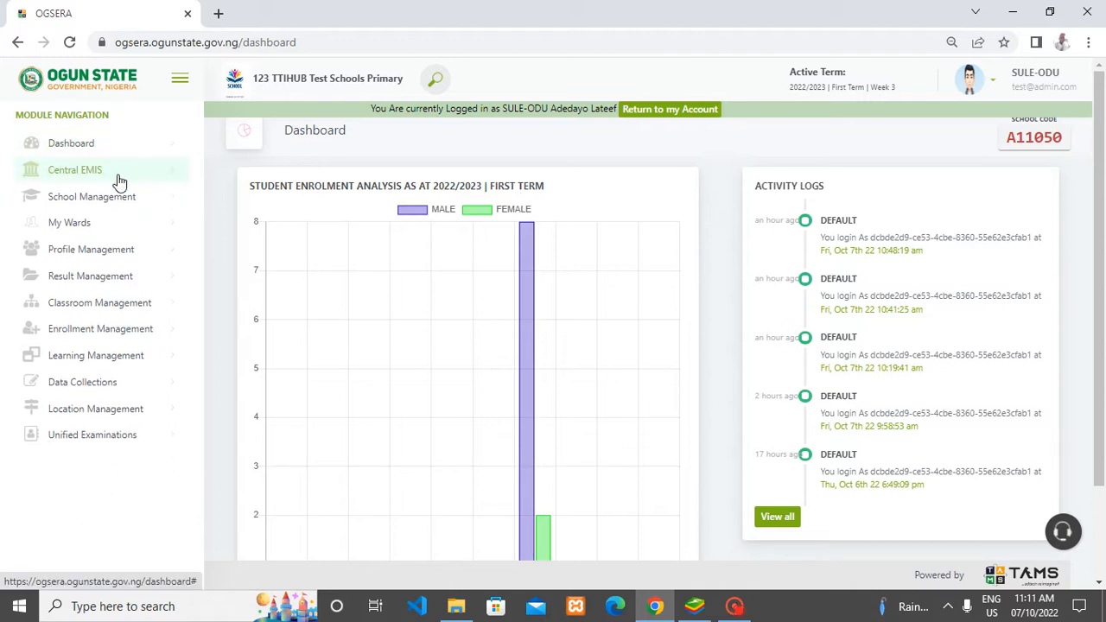
click(120, 179)
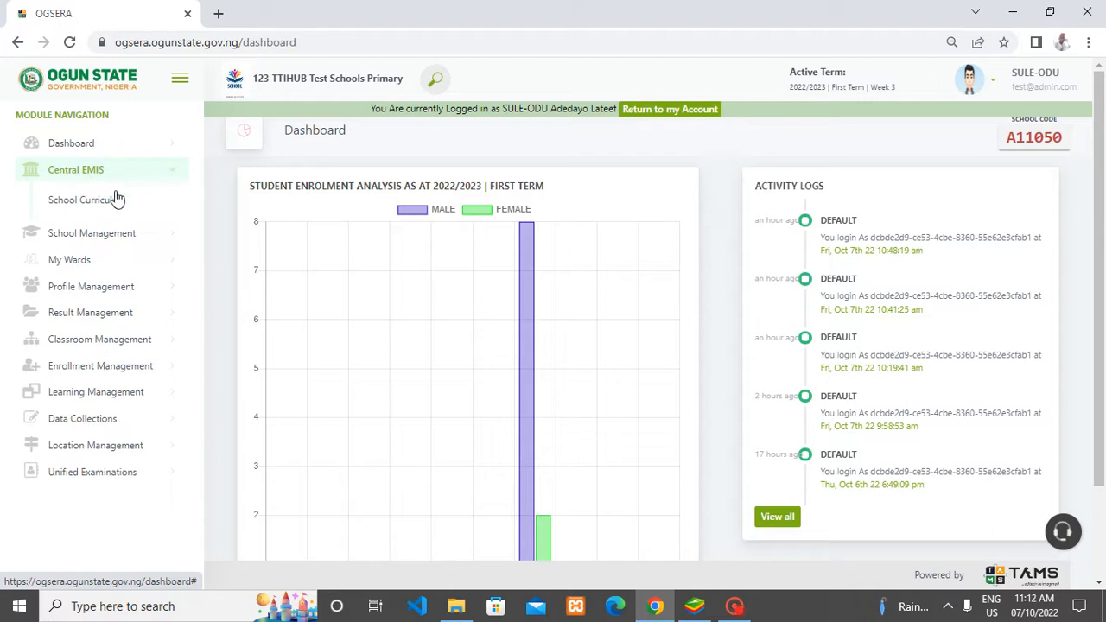
click(116, 208)
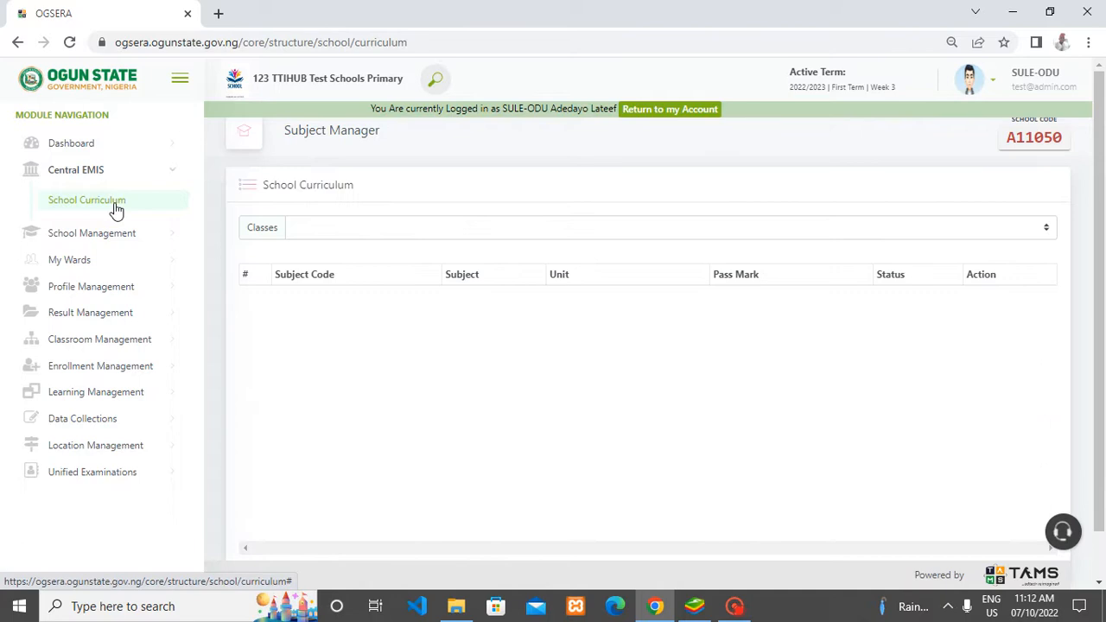
click(361, 231)
click(359, 231)
click(515, 231)
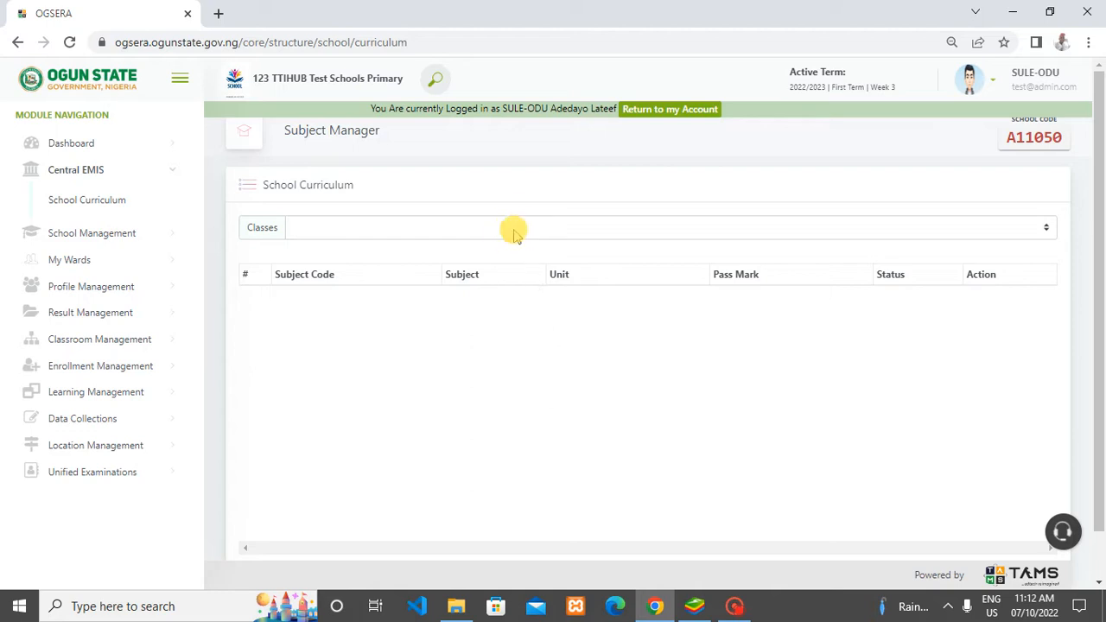
click(616, 291)
click(735, 606)
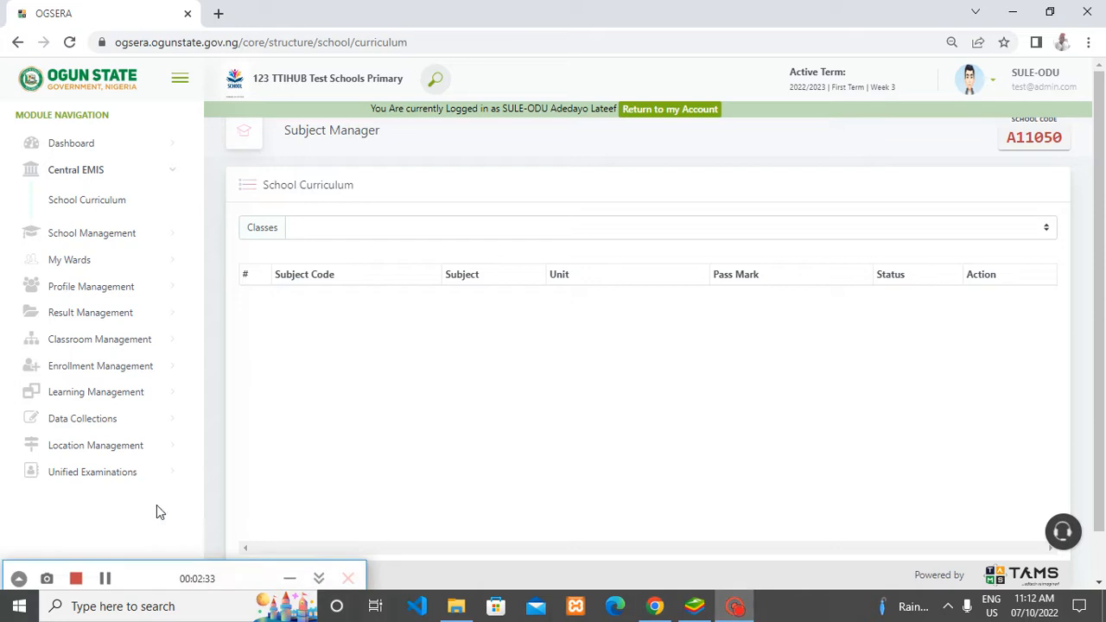
click(105, 574)
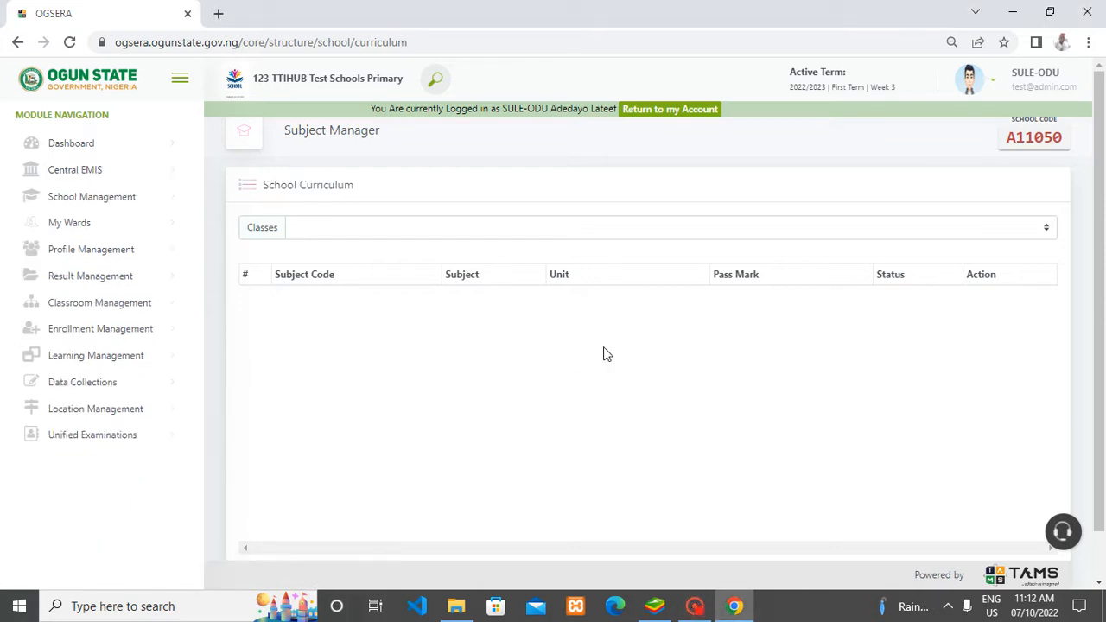
- Choose Primary as the class for the school curriculum and look through its list of subjects
click(416, 227)
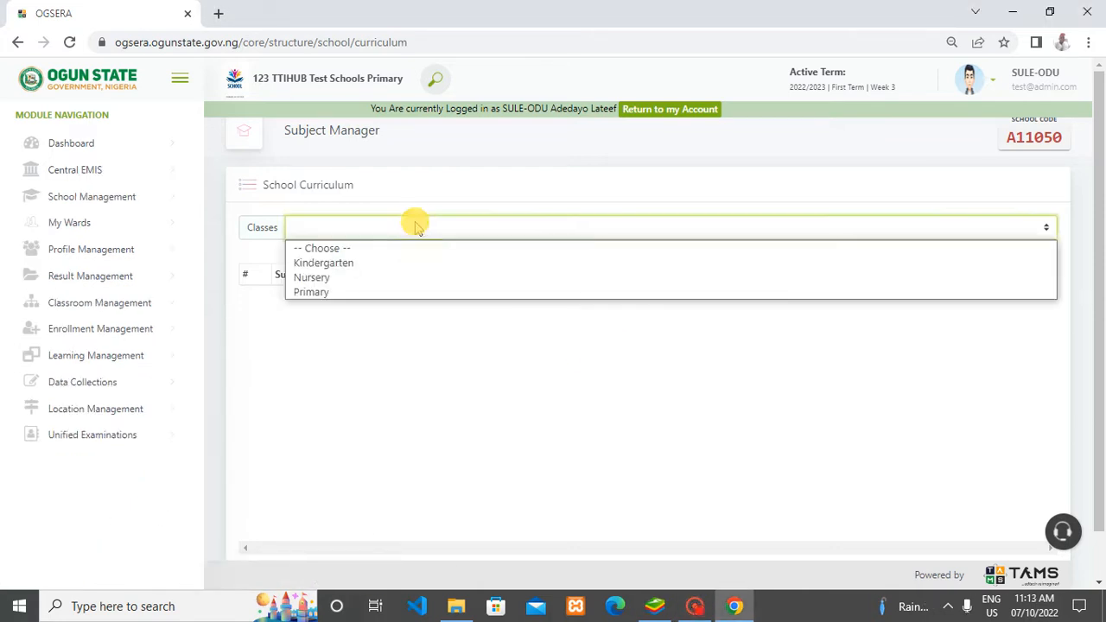
click(381, 292)
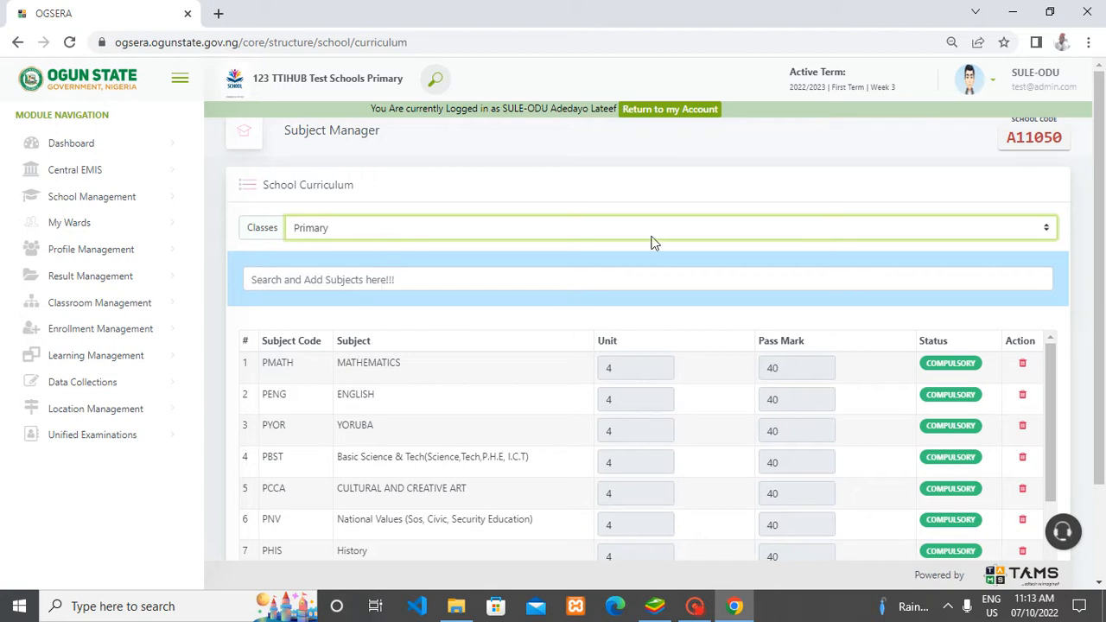
scroll(656, 216, down, 2)
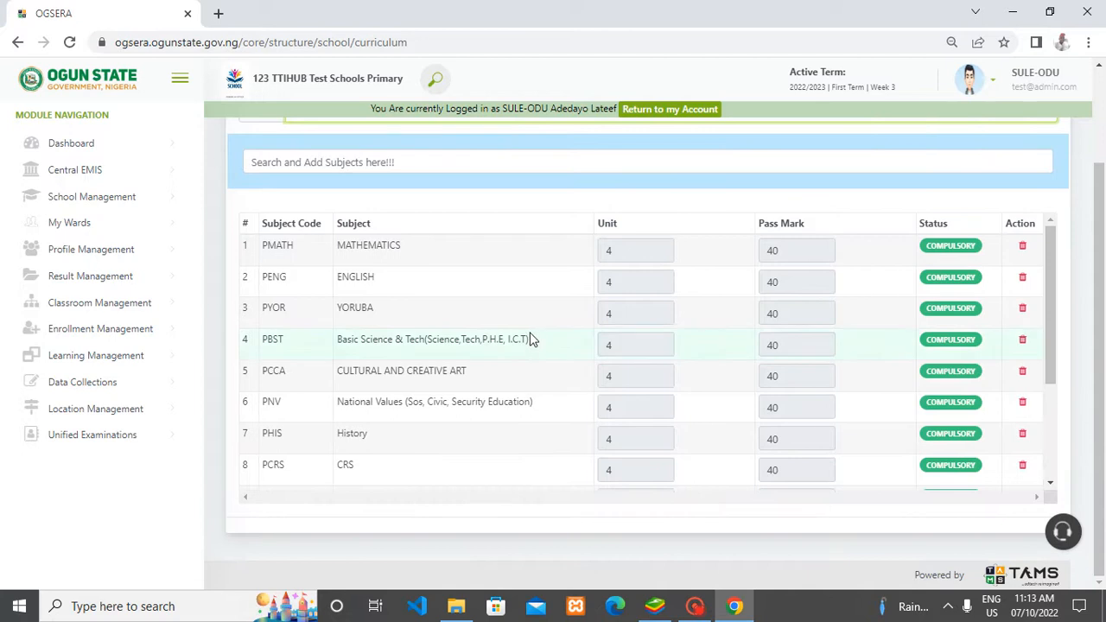
scroll(530, 336, down, 2)
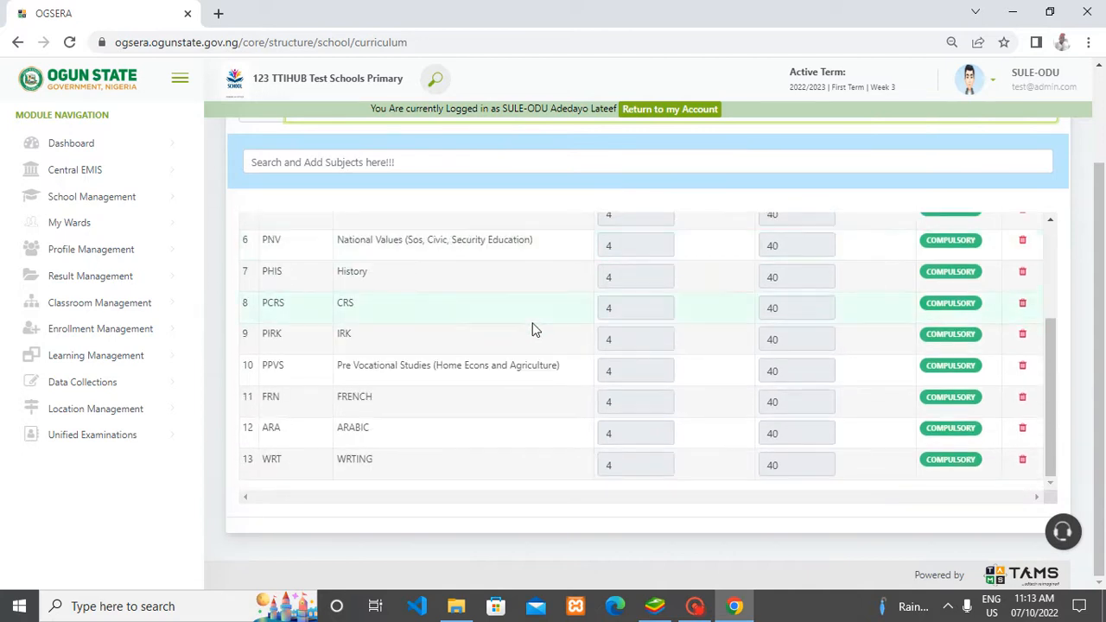
scroll(532, 325, up, 2)
scroll(531, 330, down, 2)
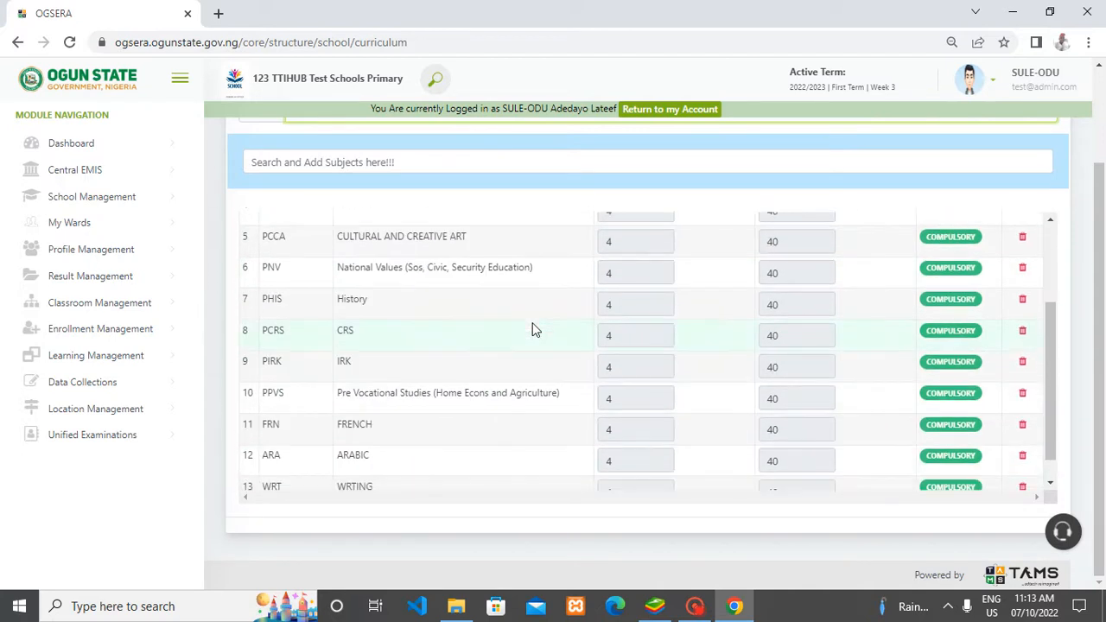
scroll(532, 329, up, 2)
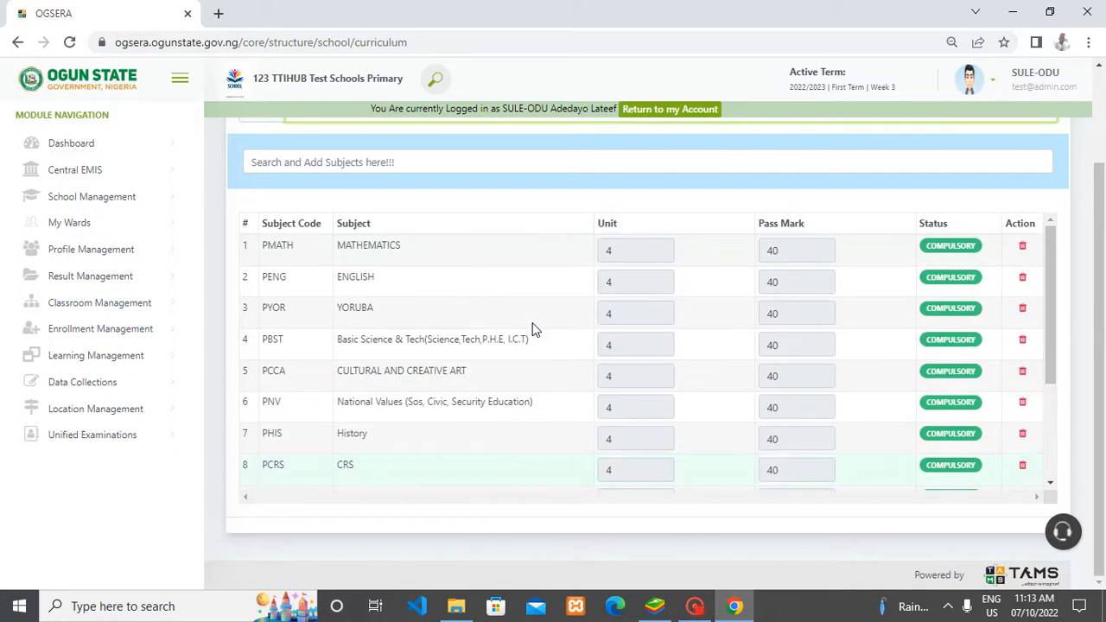
scroll(579, 226, up, 2)
scroll(580, 227, down, 1)
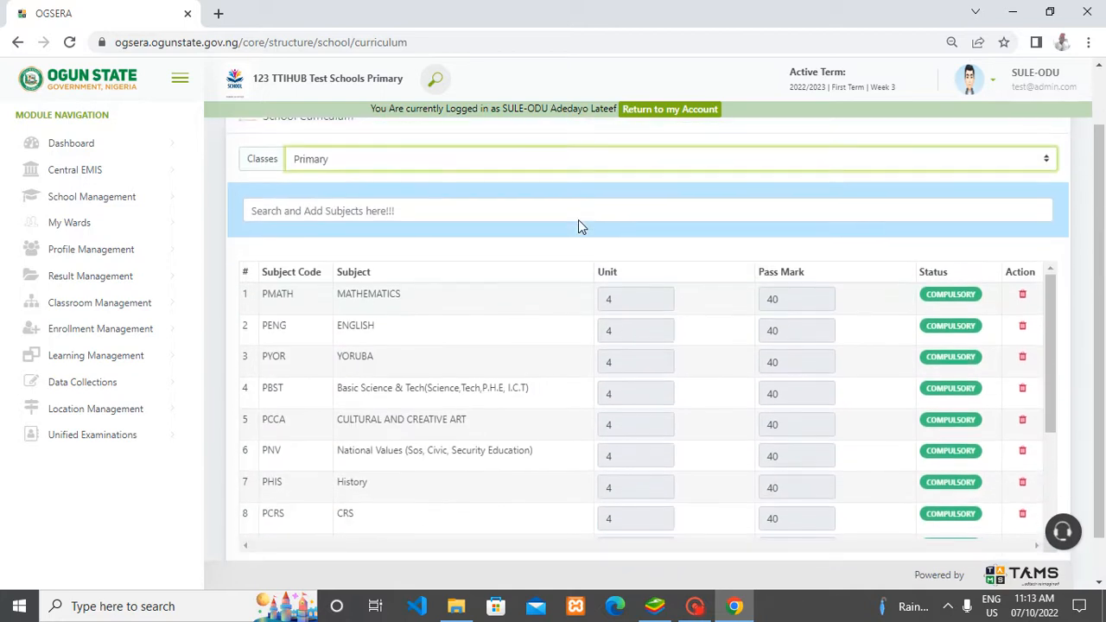
- Search for mathematics, add PMATH - MATHEMATICS to the Primary curriculum, and check the subject list
click(507, 209)
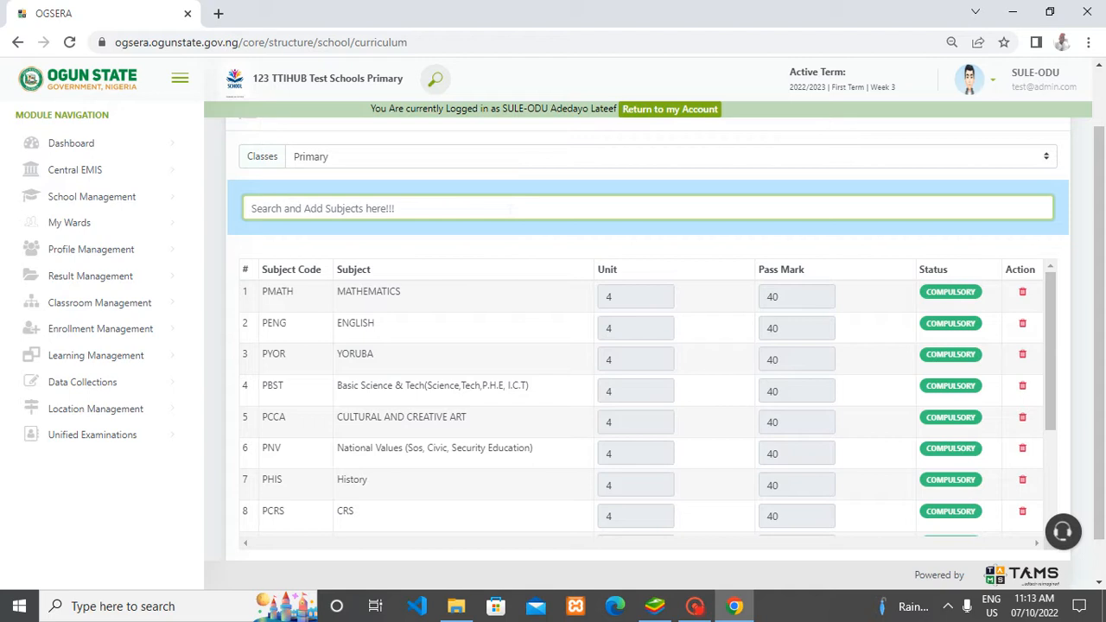
click(449, 244)
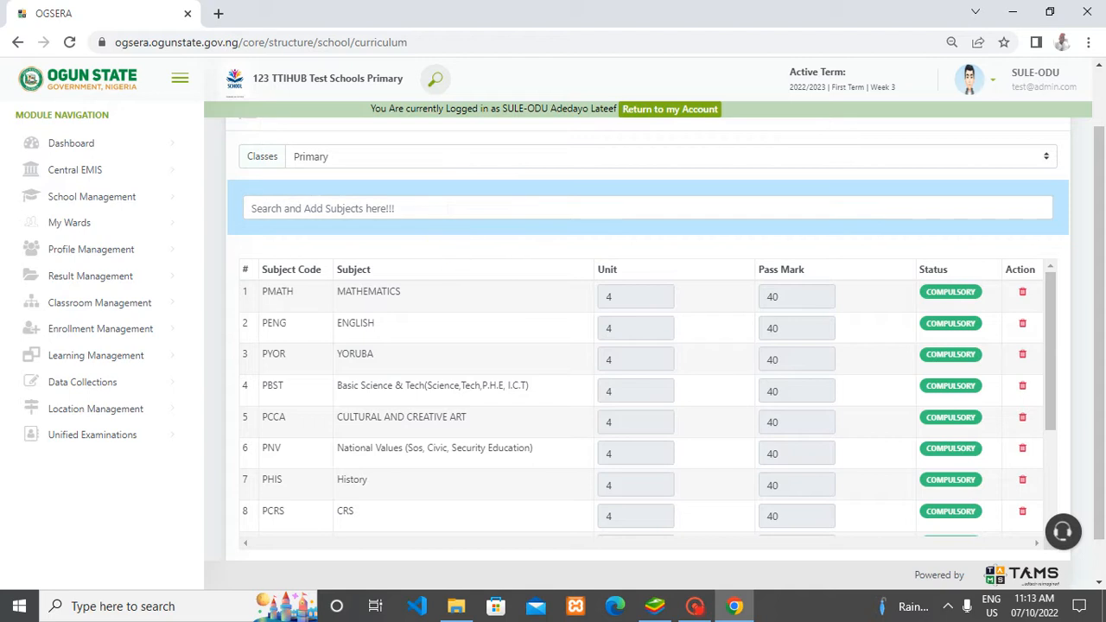
click(444, 207)
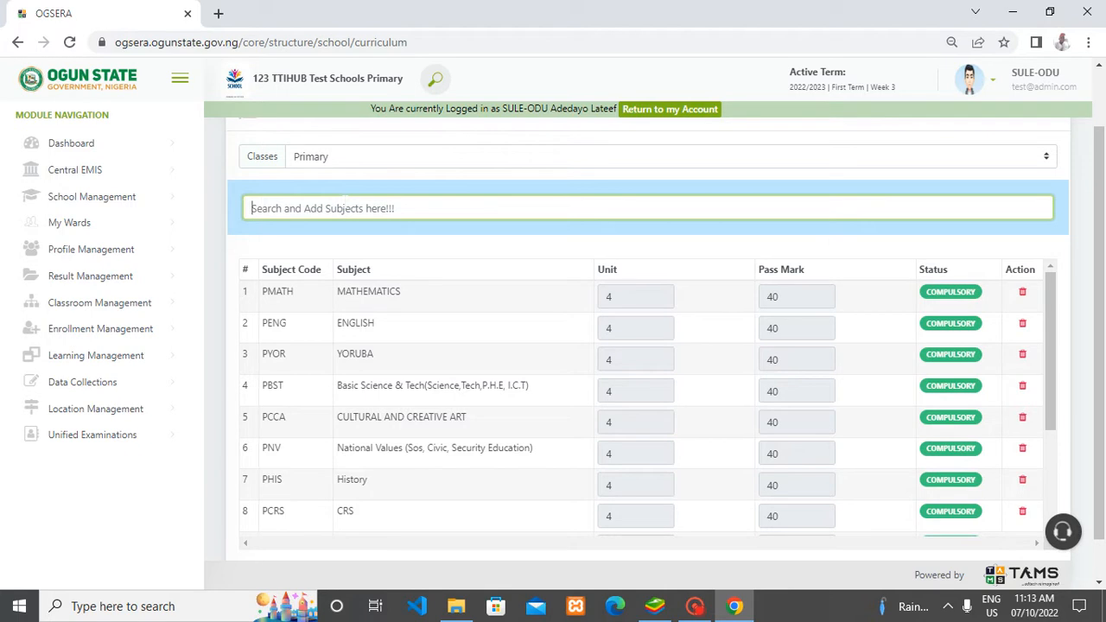
text(ma)
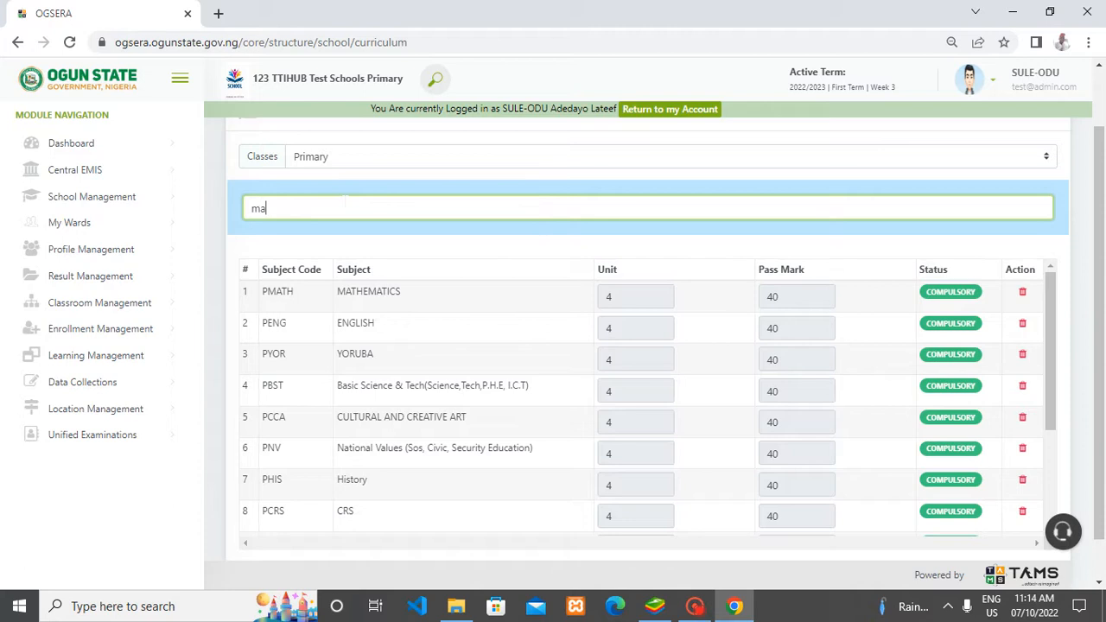
text(thematics)
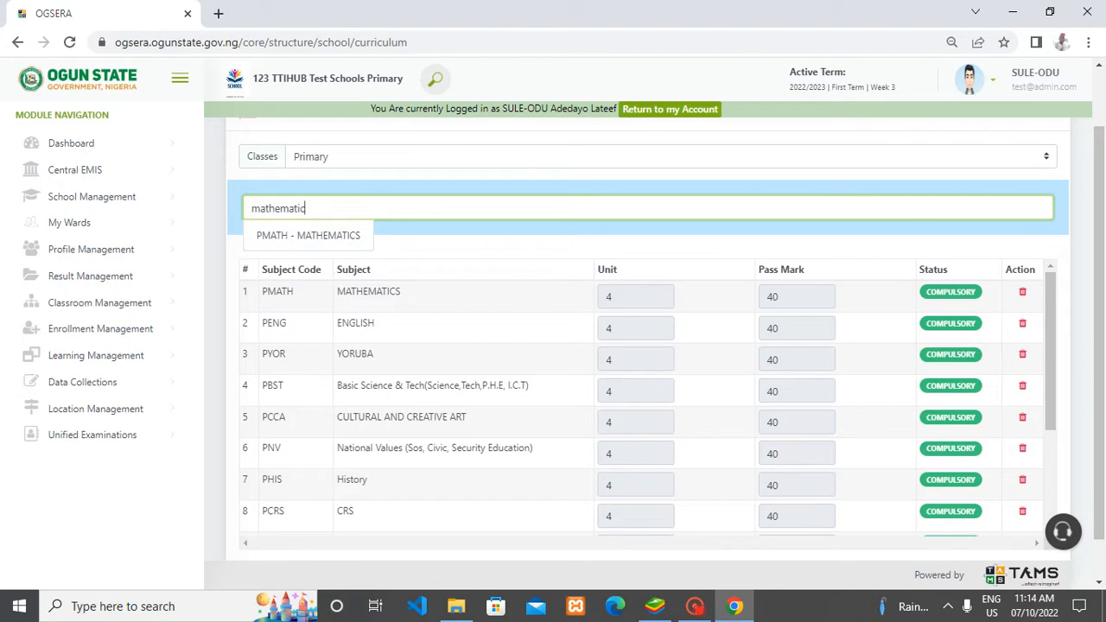
click(341, 235)
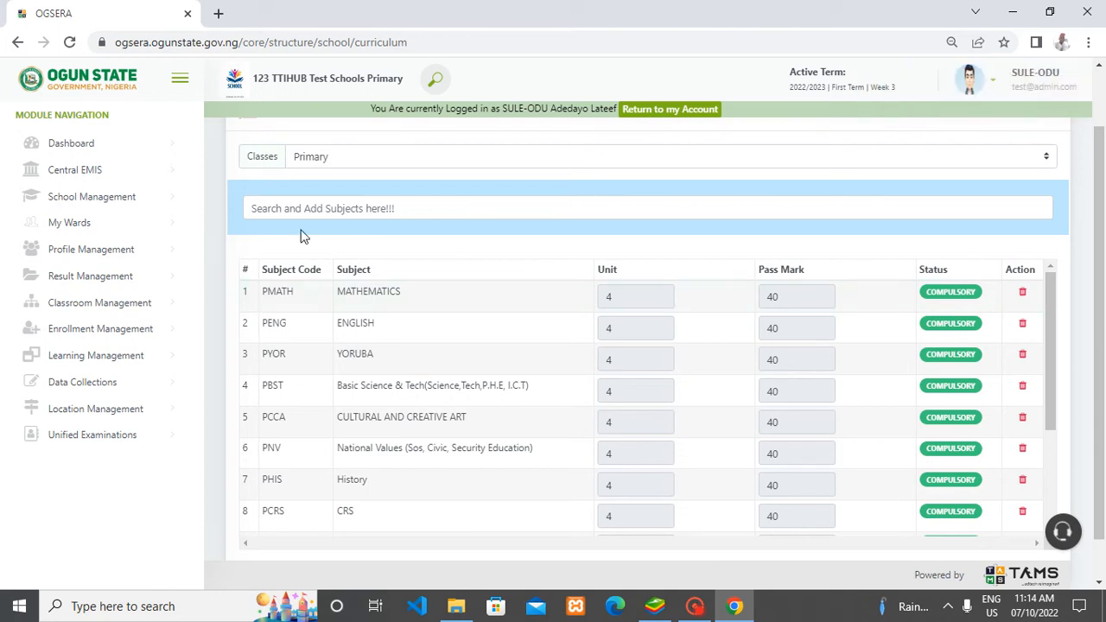
scroll(425, 292, down, 3)
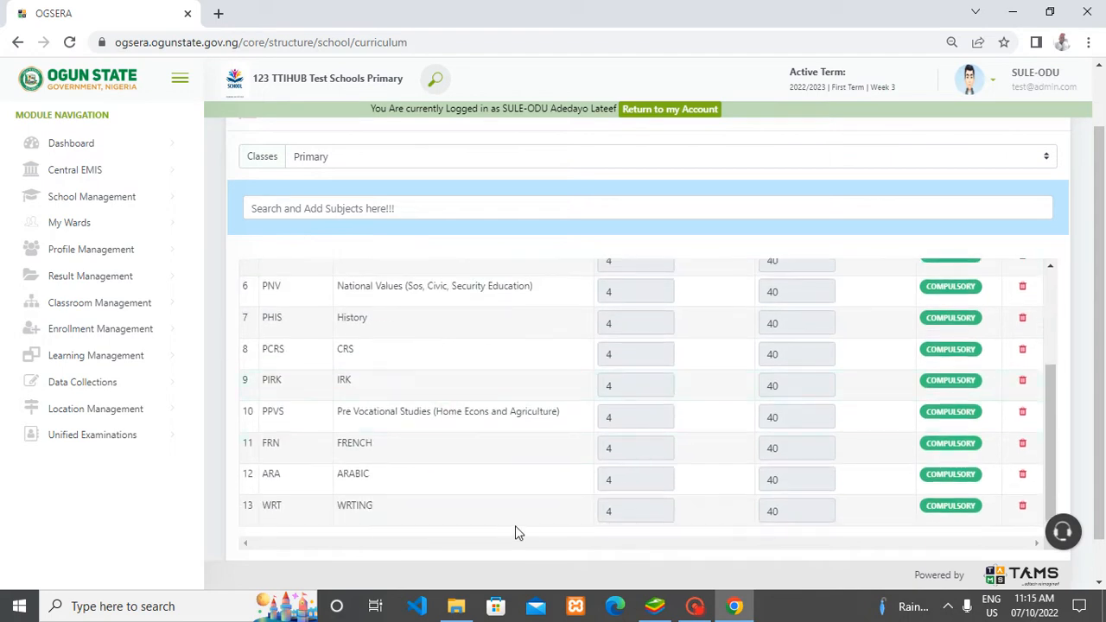
scroll(515, 525, down, 1)
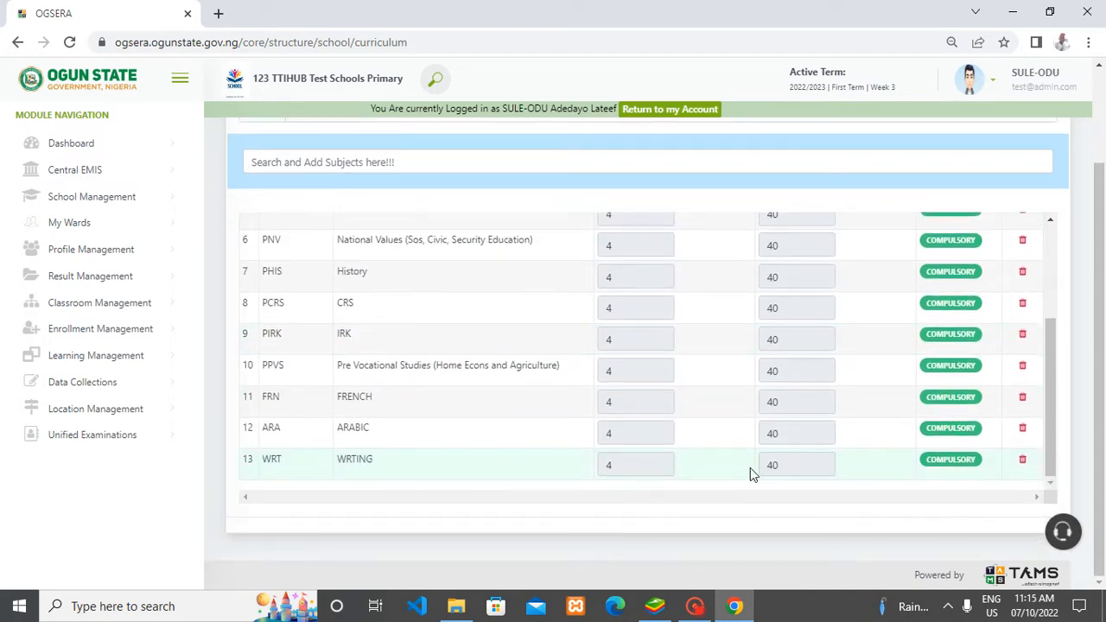
click(852, 448)
scroll(649, 352, up, 1)
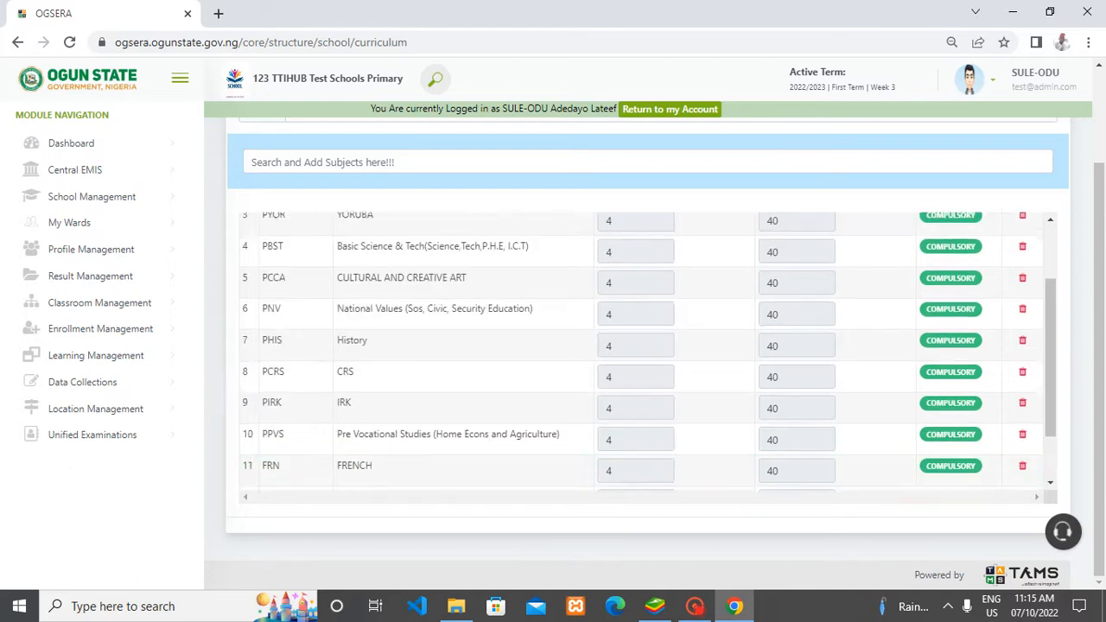
scroll(754, 364, up, 1)
scroll(754, 365, up, 2)
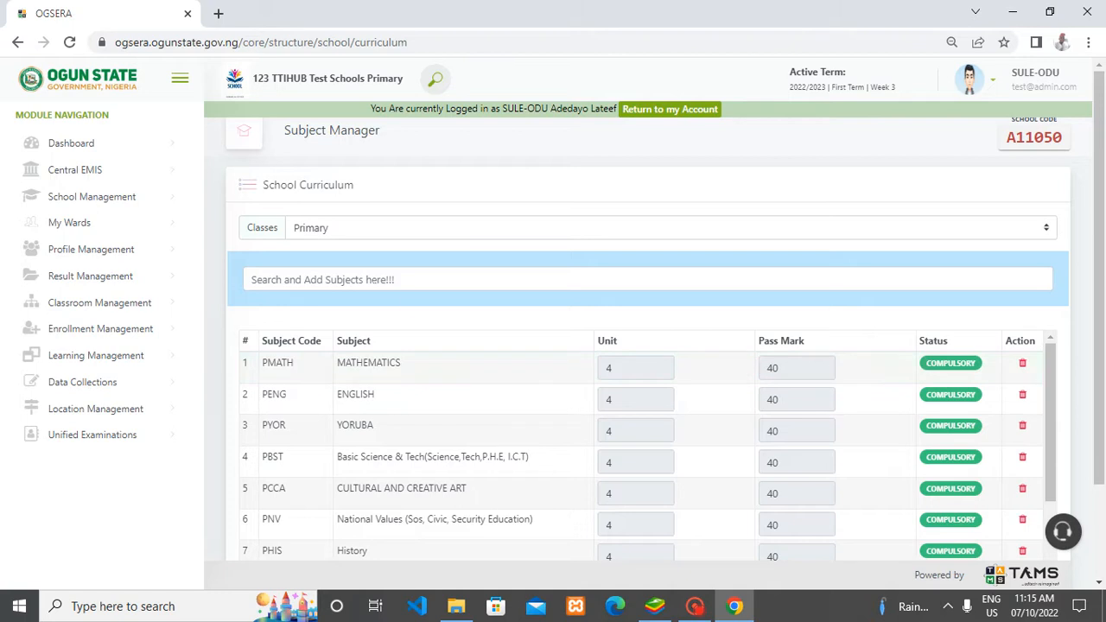
- Open the Learner's Subject Registration page of the Classroom Management module
click(129, 317)
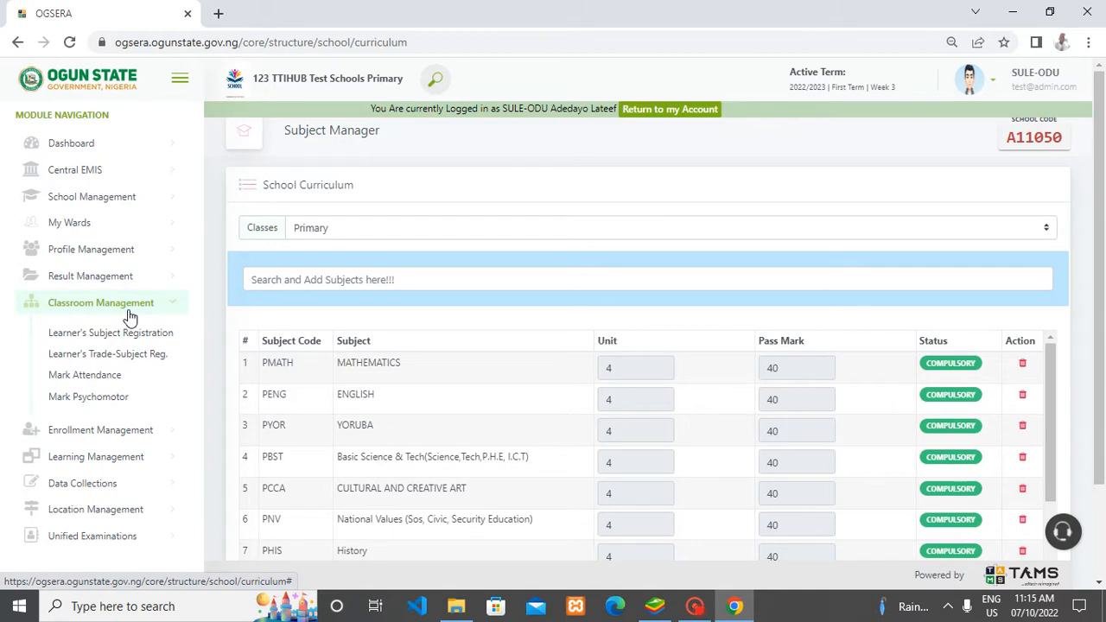
click(129, 334)
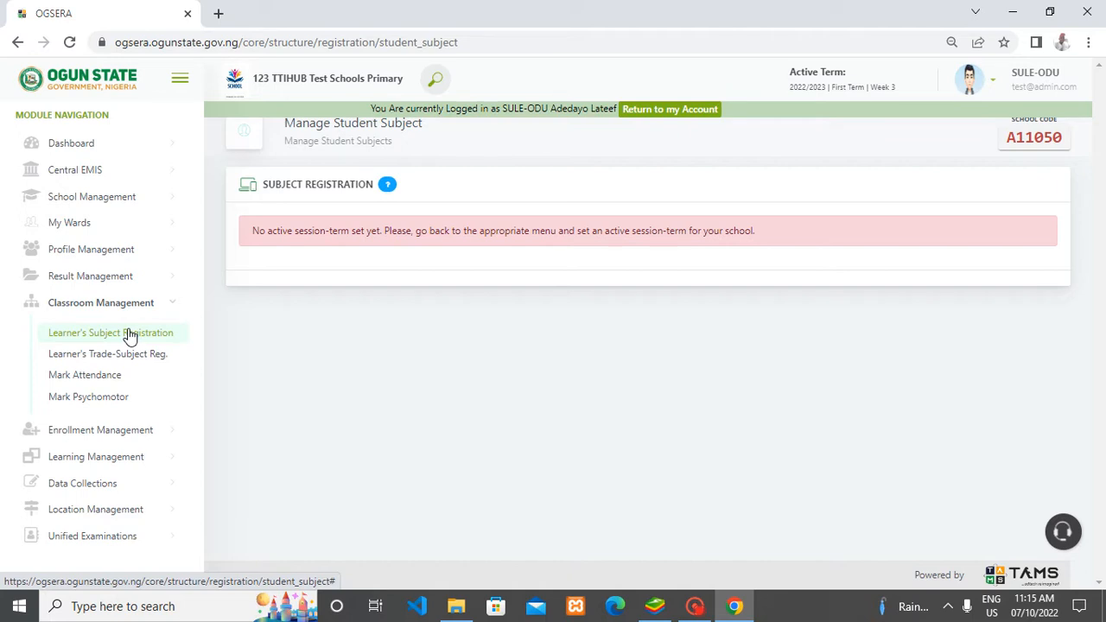
click(128, 335)
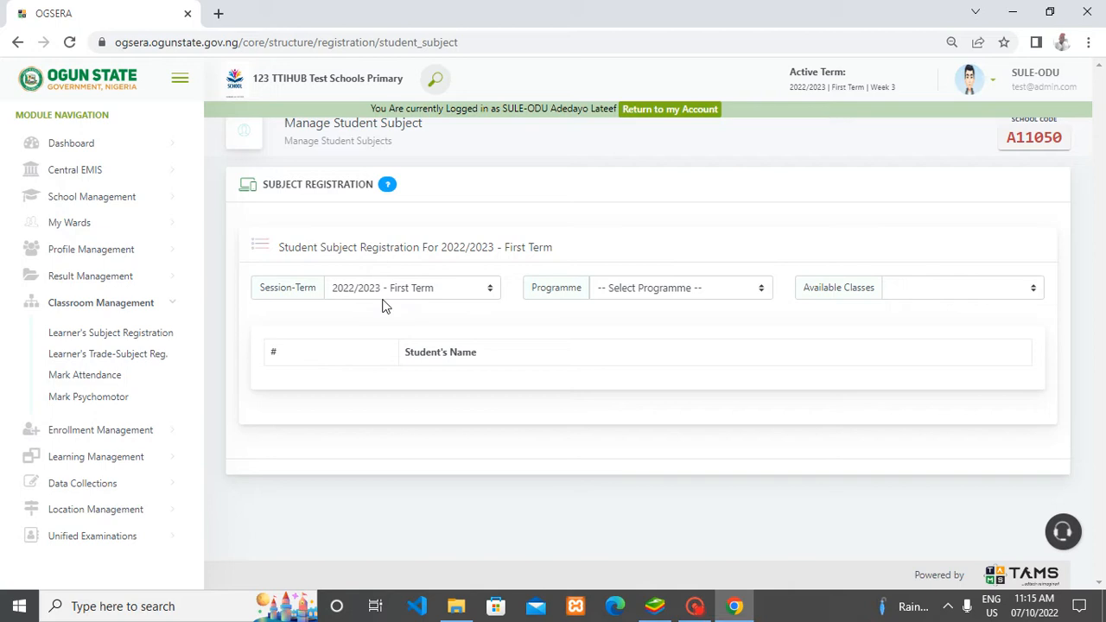
- Show the subject registration of the Primary programme for class PRY 3A
click(667, 289)
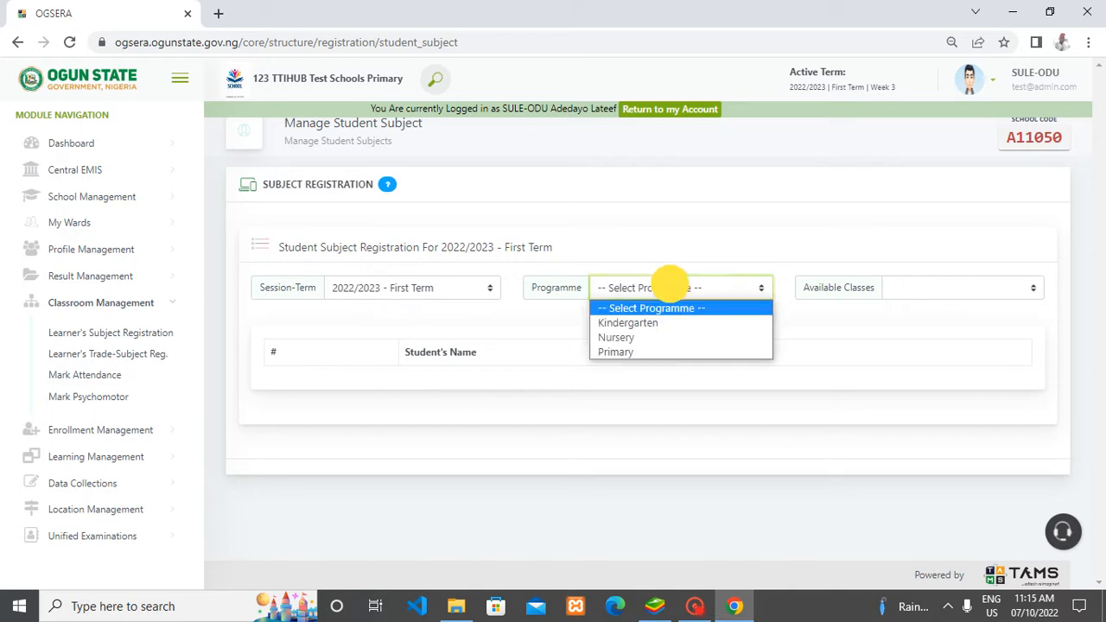
click(653, 350)
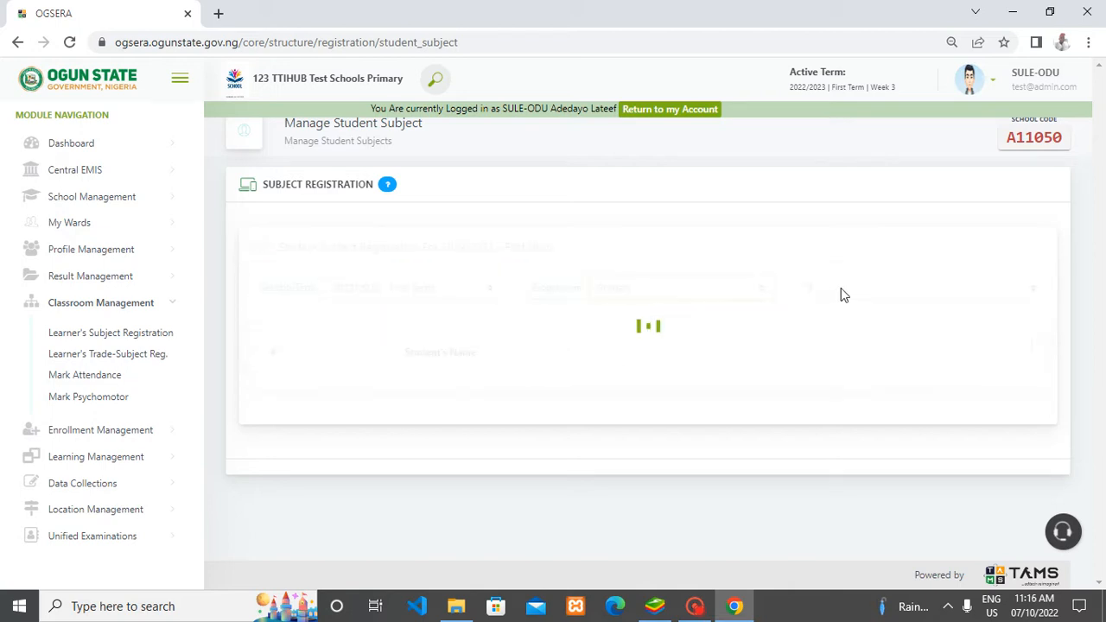
click(929, 288)
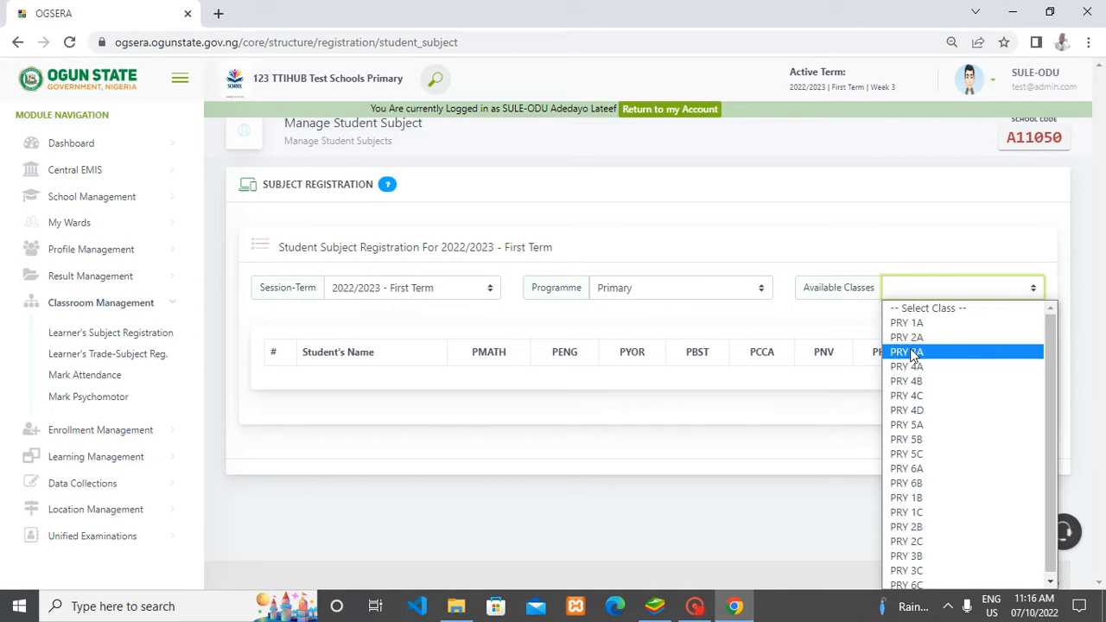
click(914, 352)
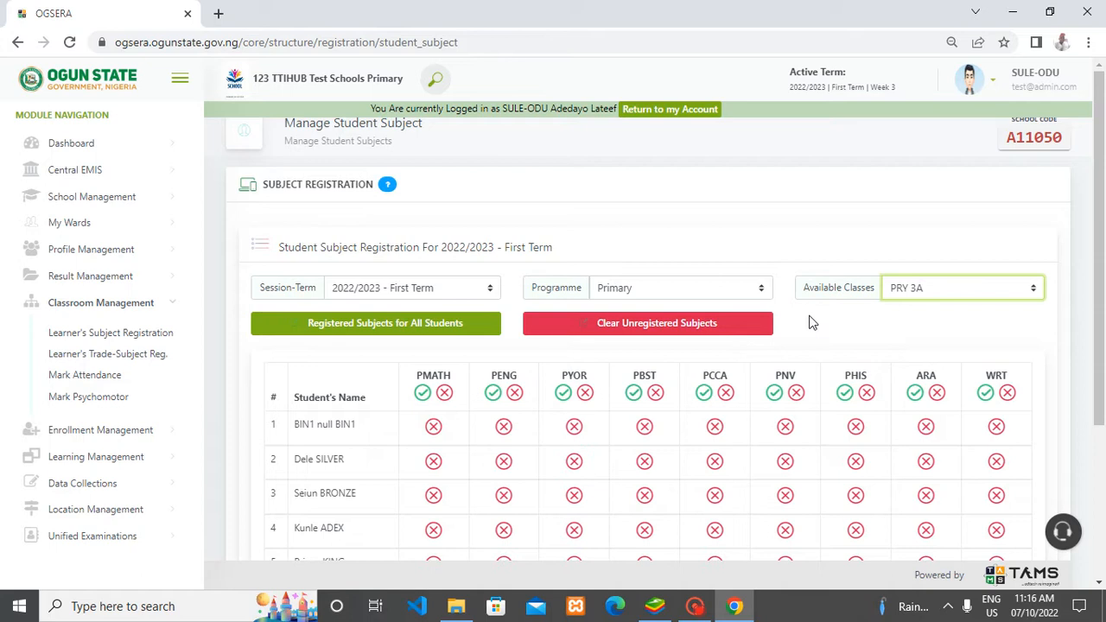
- Register the PMATH subject for all students of PRY 3A and check the PMATH column for every student
scroll(809, 311, down, 2)
scroll(809, 311, up, 2)
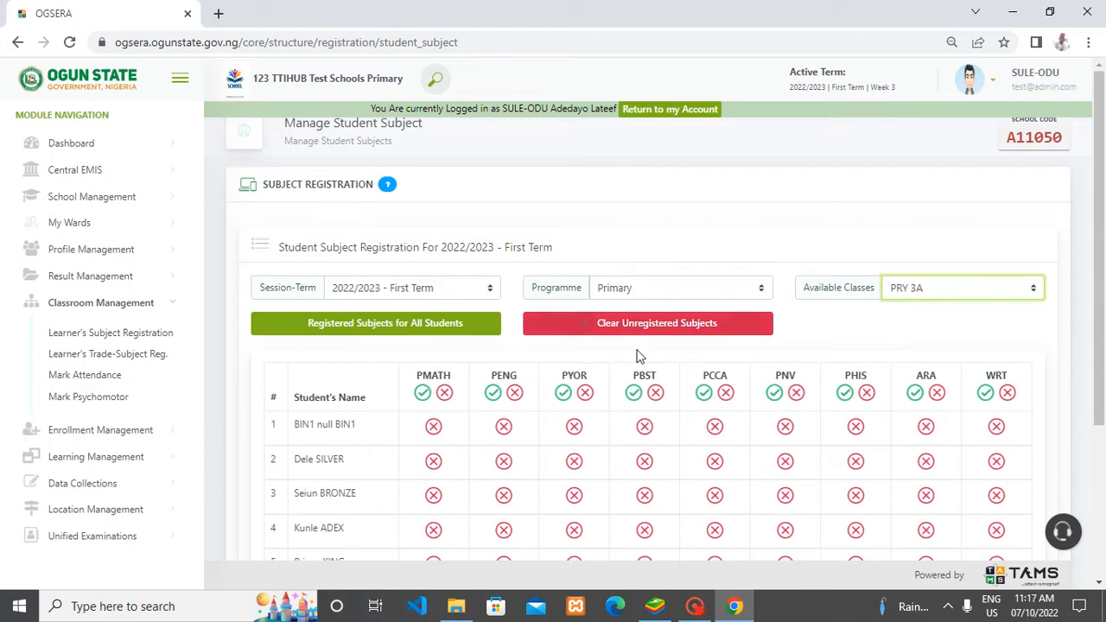
click(422, 398)
click(480, 406)
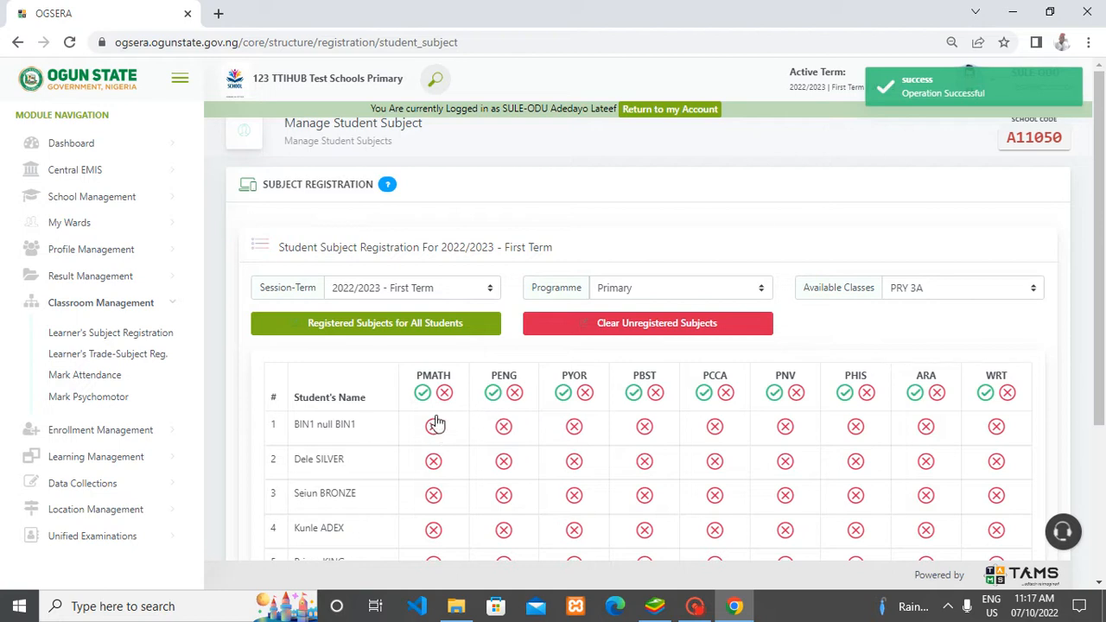
click(422, 393)
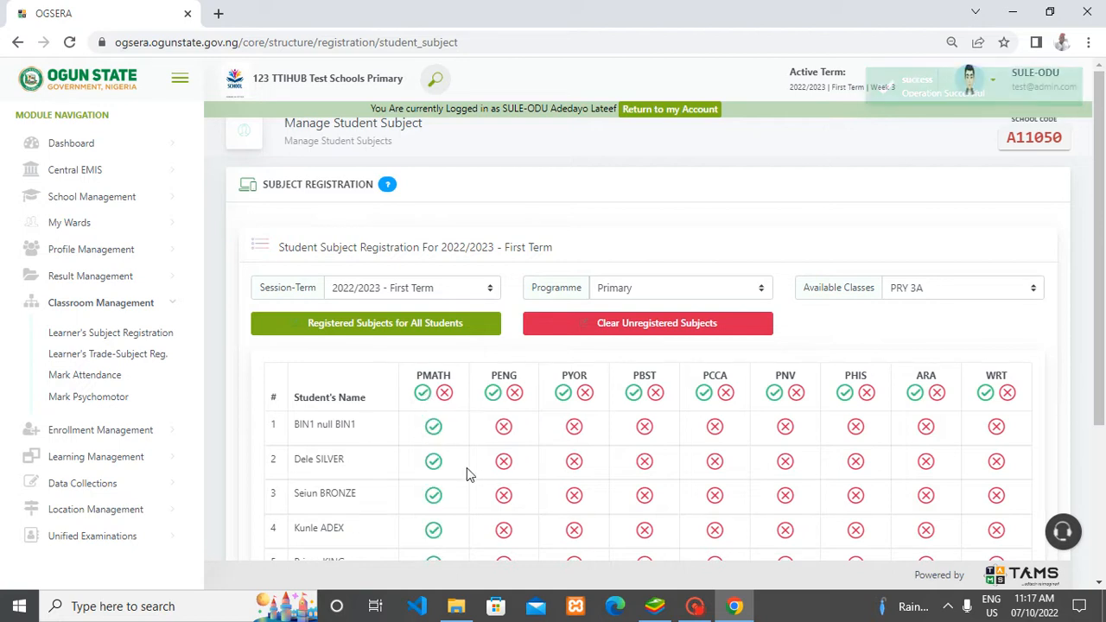
scroll(470, 325, down, 3)
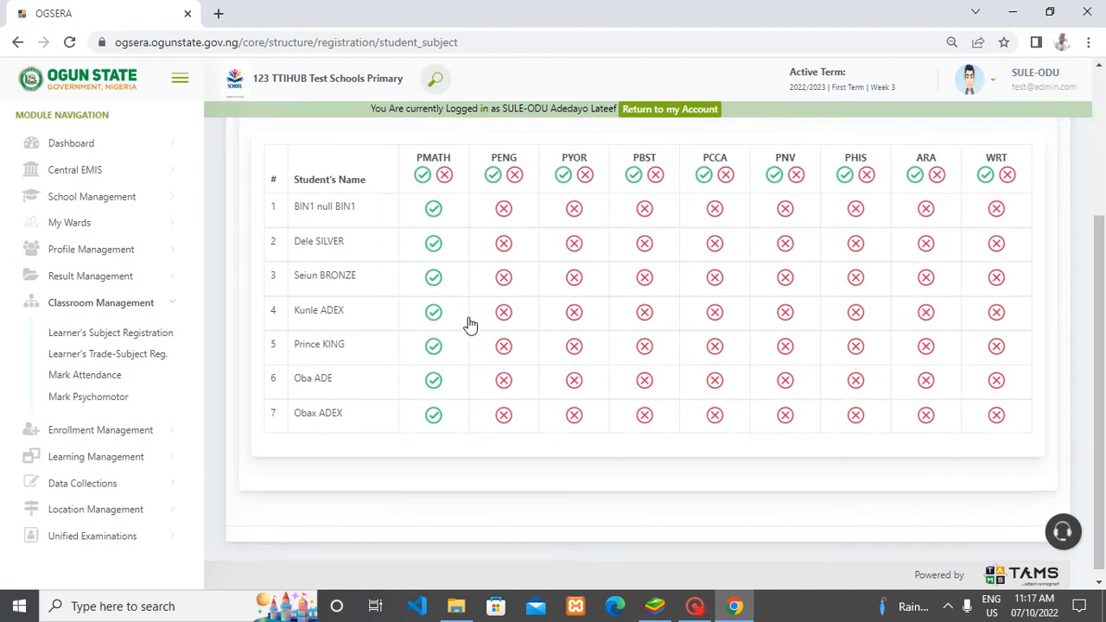
scroll(471, 324, up, 1)
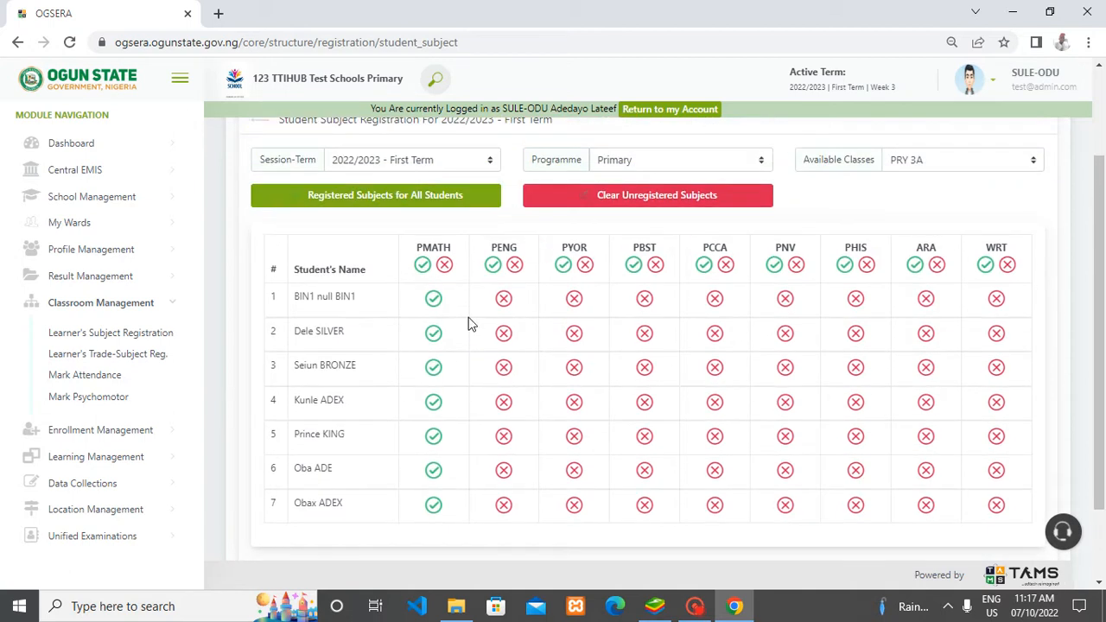
- Register PENG for all students of PRY 3A, and PYOR individually for the first and third students
click(493, 264)
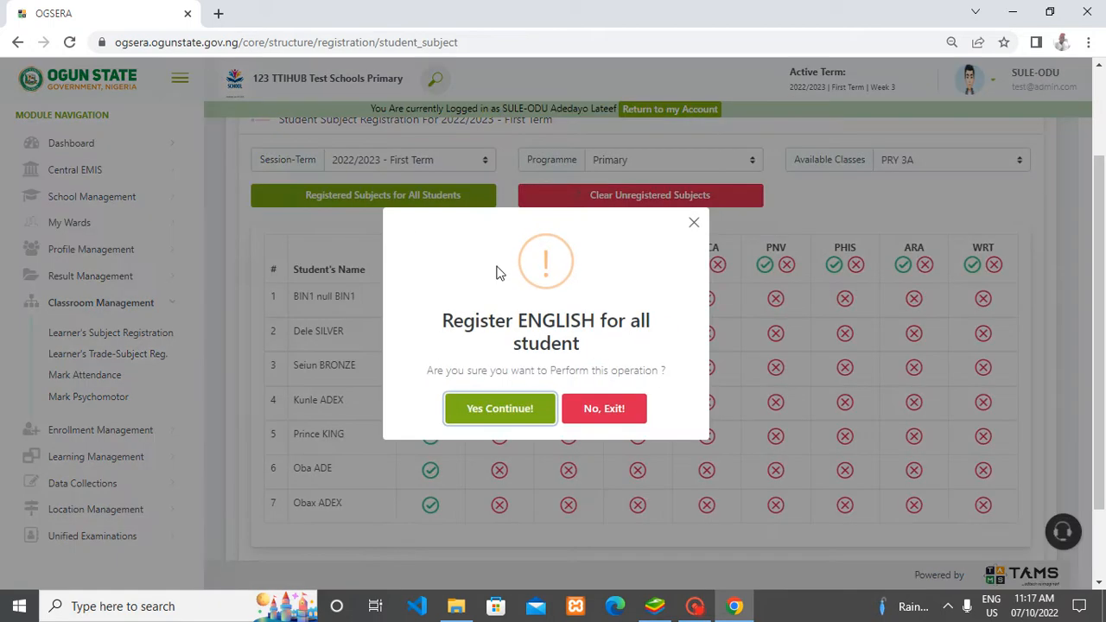
click(492, 415)
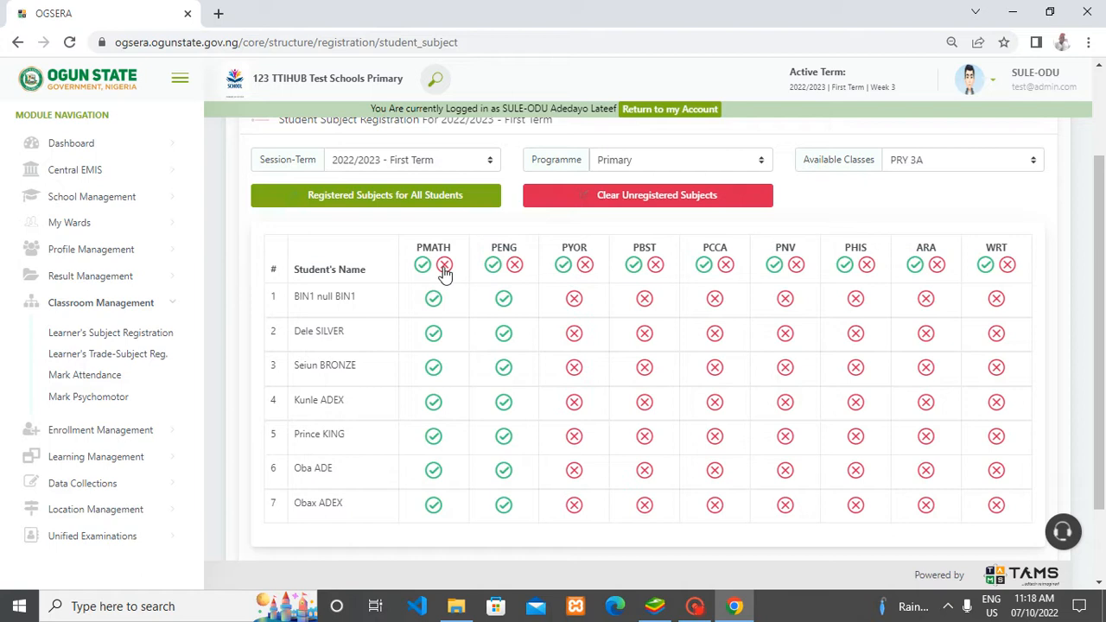
click(574, 301)
click(575, 368)
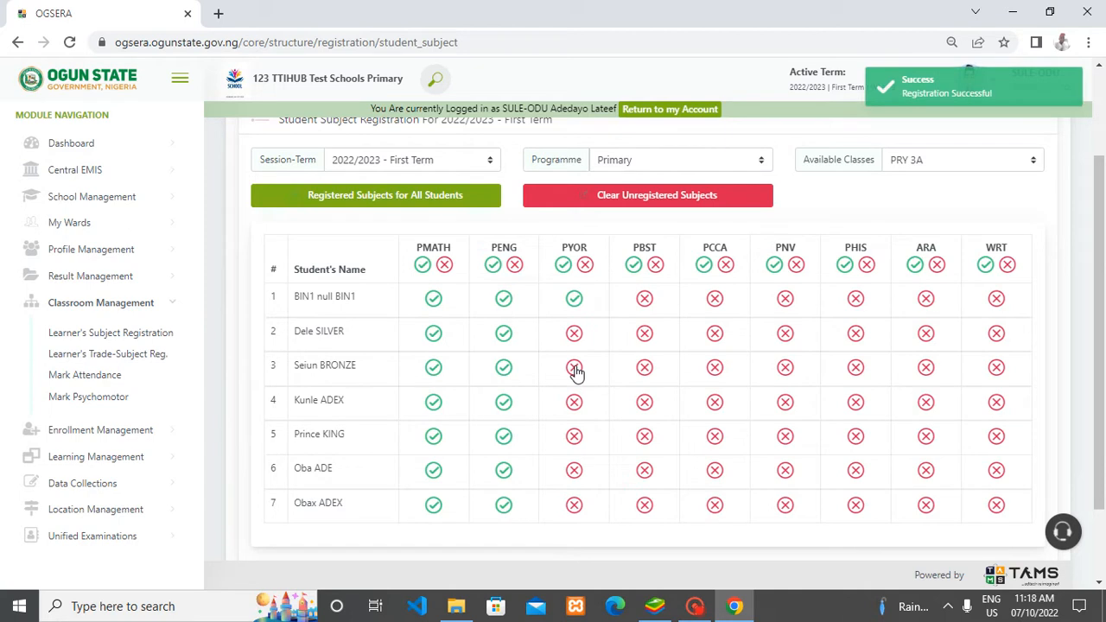
click(575, 368)
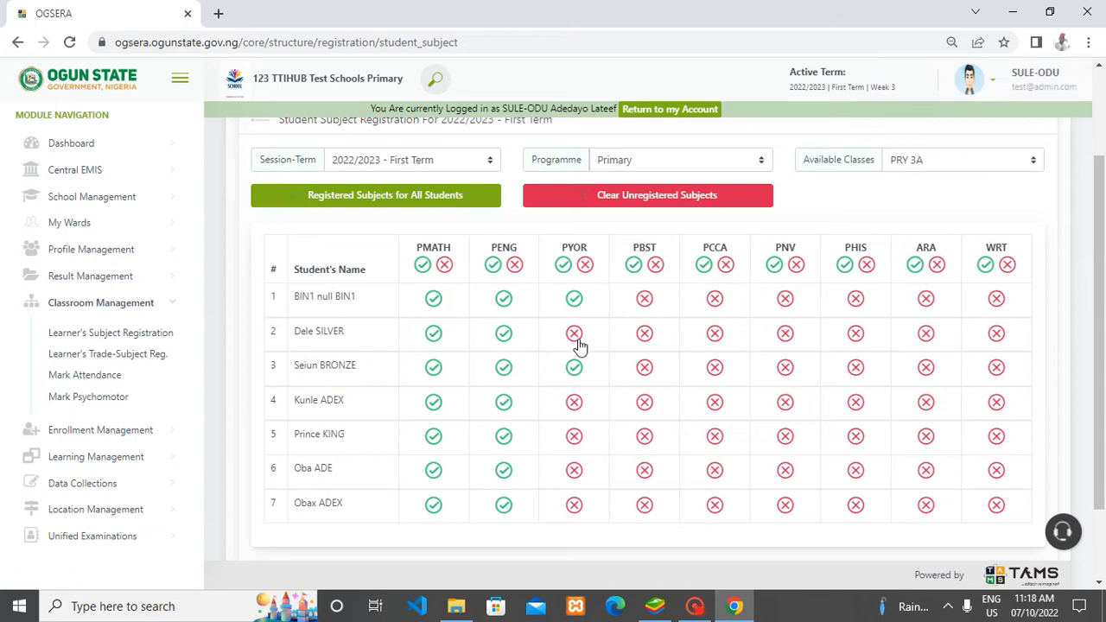
- Register PYOR for the second student in the list and remove that registration again
click(579, 339)
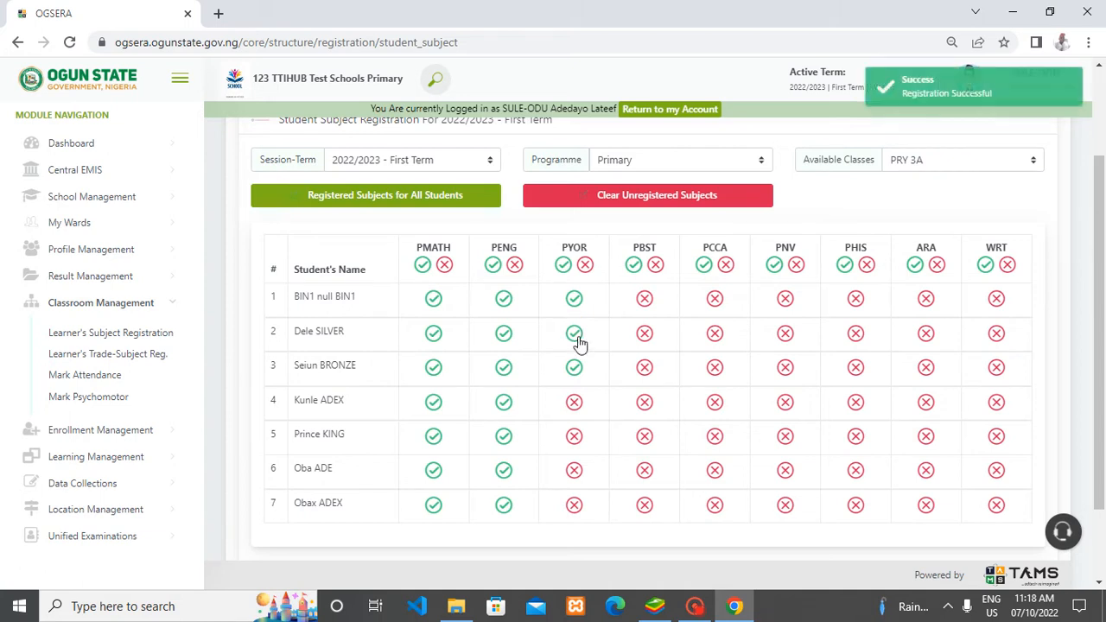
click(579, 344)
click(576, 336)
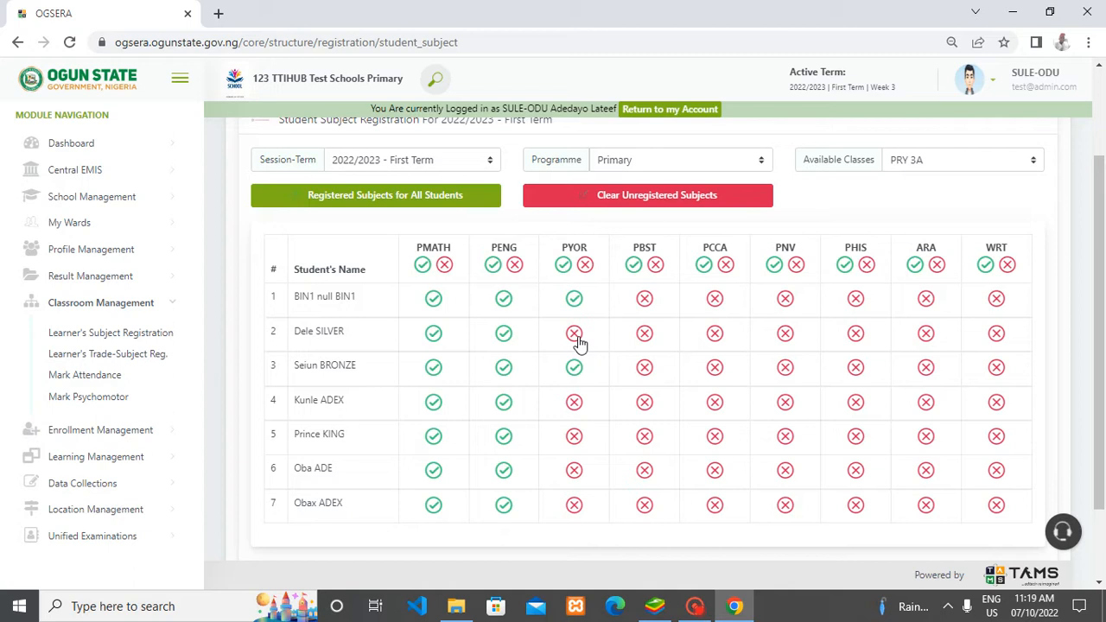
- Open the Learner's Trade-Subject Registration page and show the Primary programme's class PRY 3A
click(163, 359)
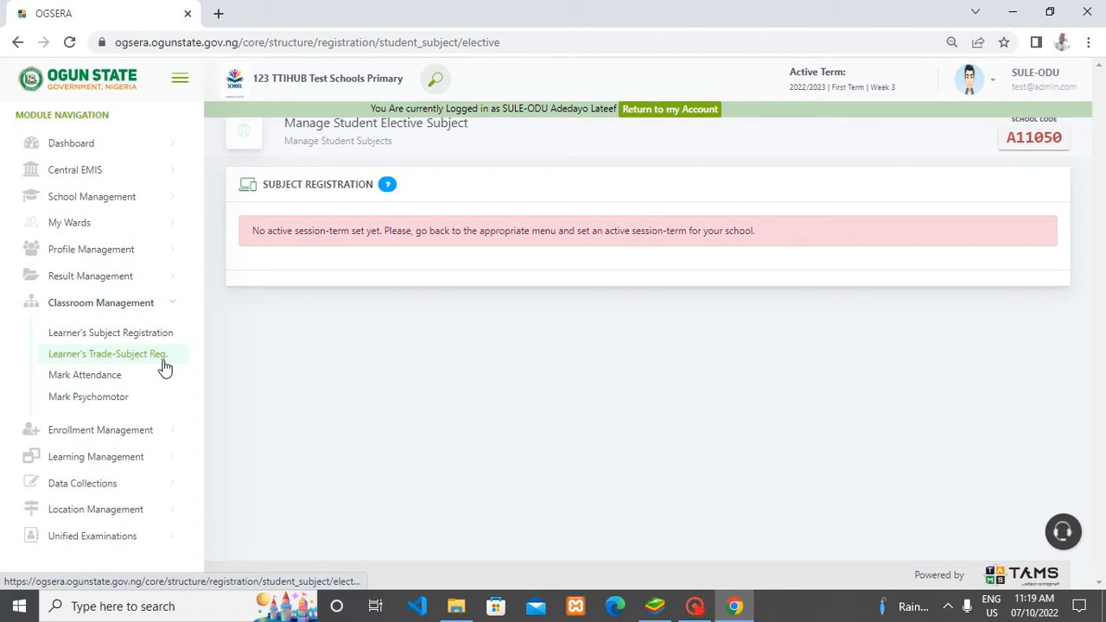
click(165, 366)
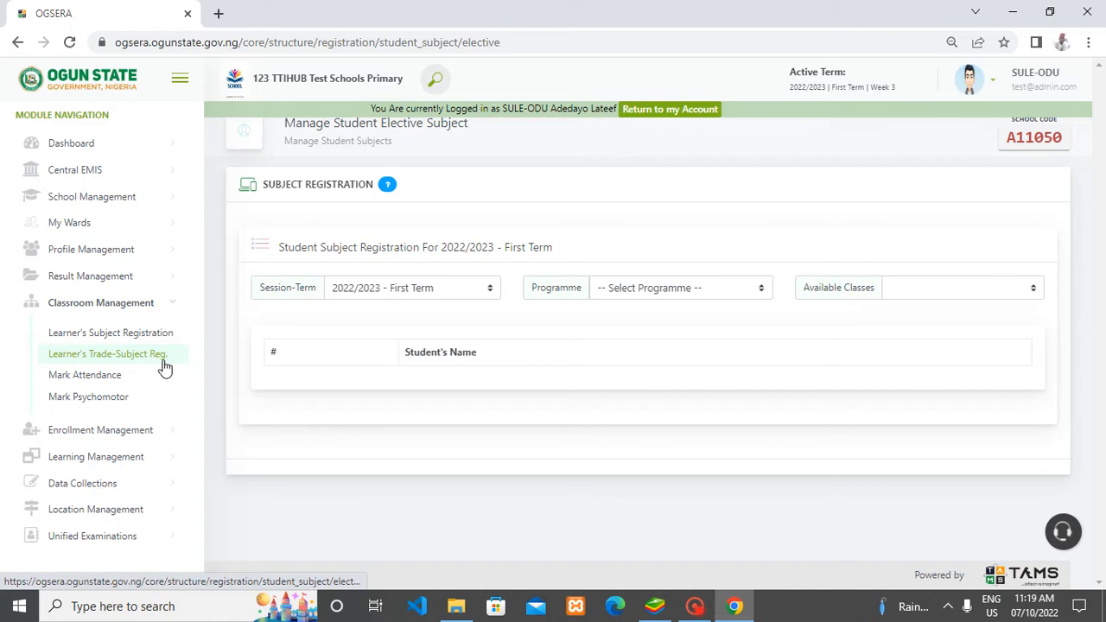
click(645, 288)
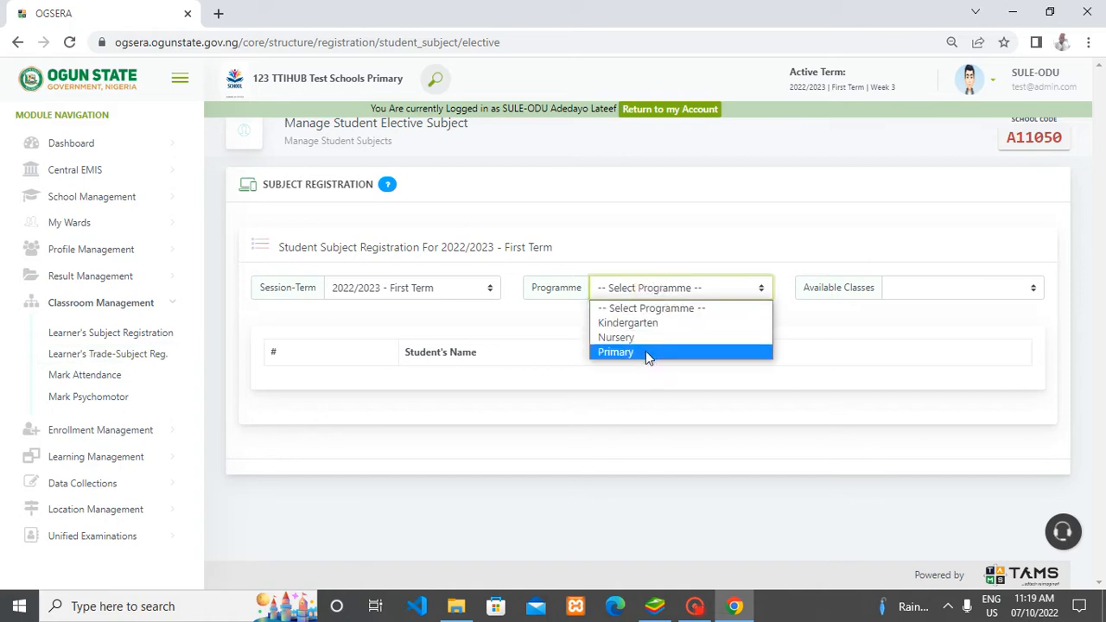
click(647, 352)
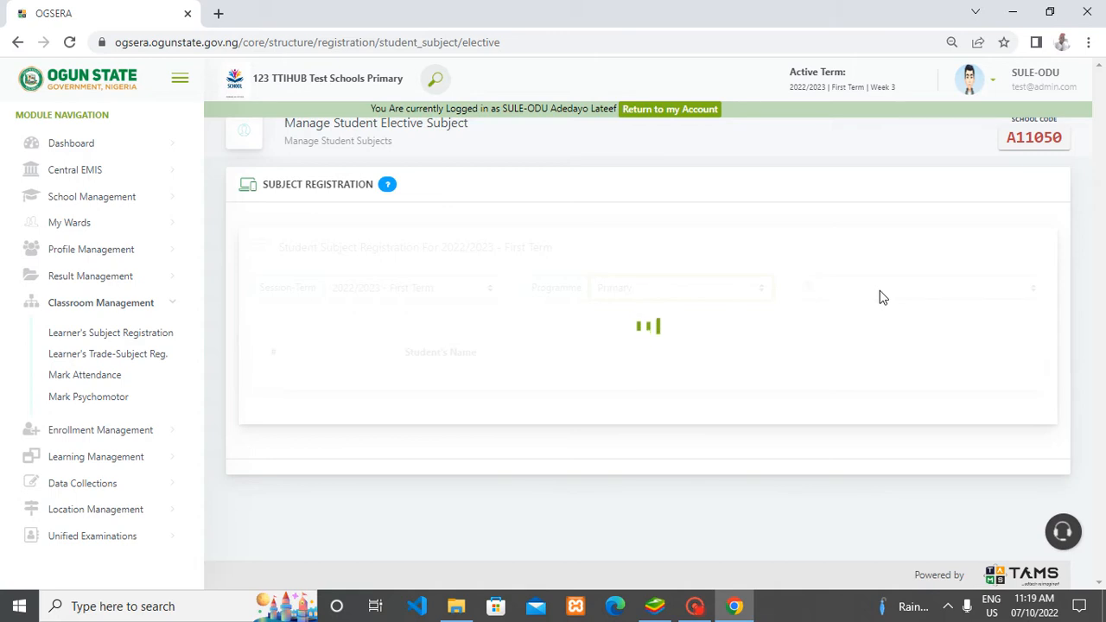
click(906, 294)
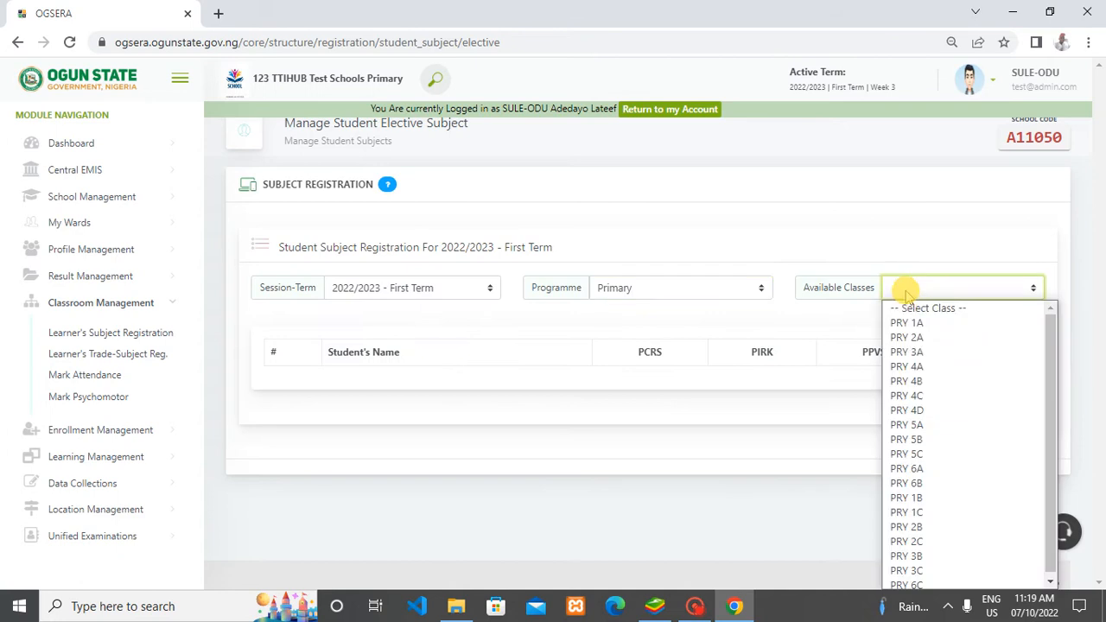
click(910, 356)
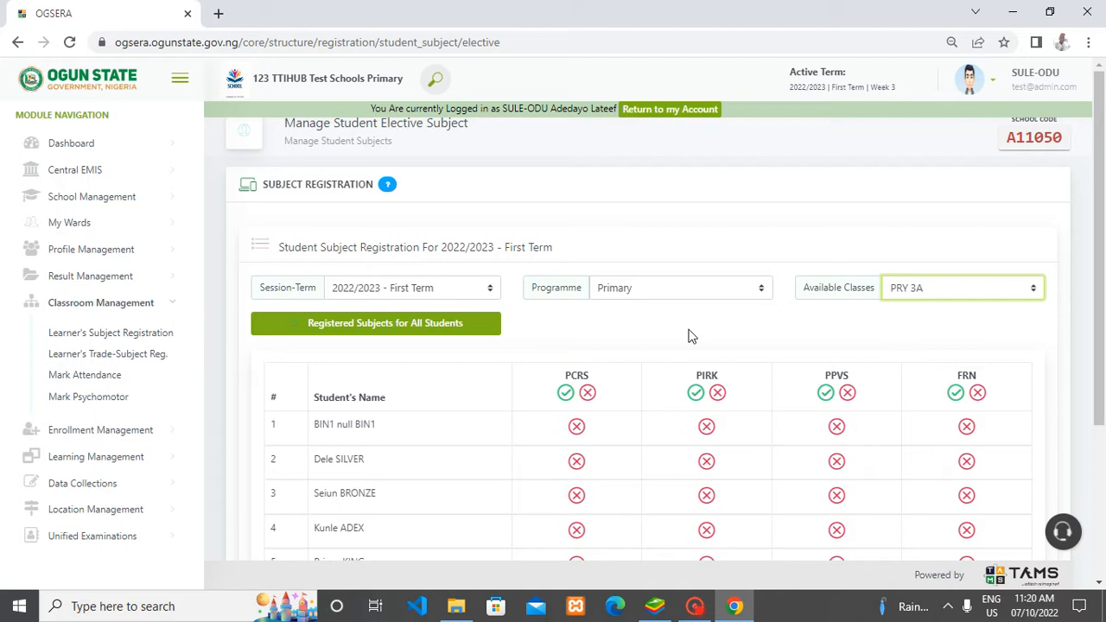
- Register the elective PCRS for the first and third students, and PIRK for the second and fourth students
scroll(692, 338, down, 1)
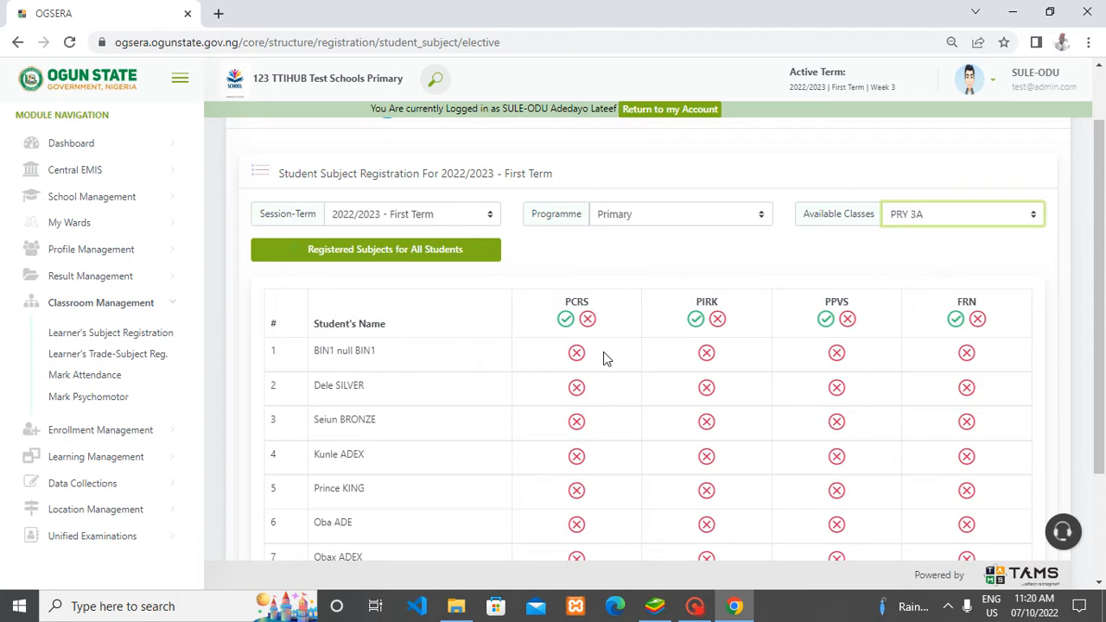
click(577, 355)
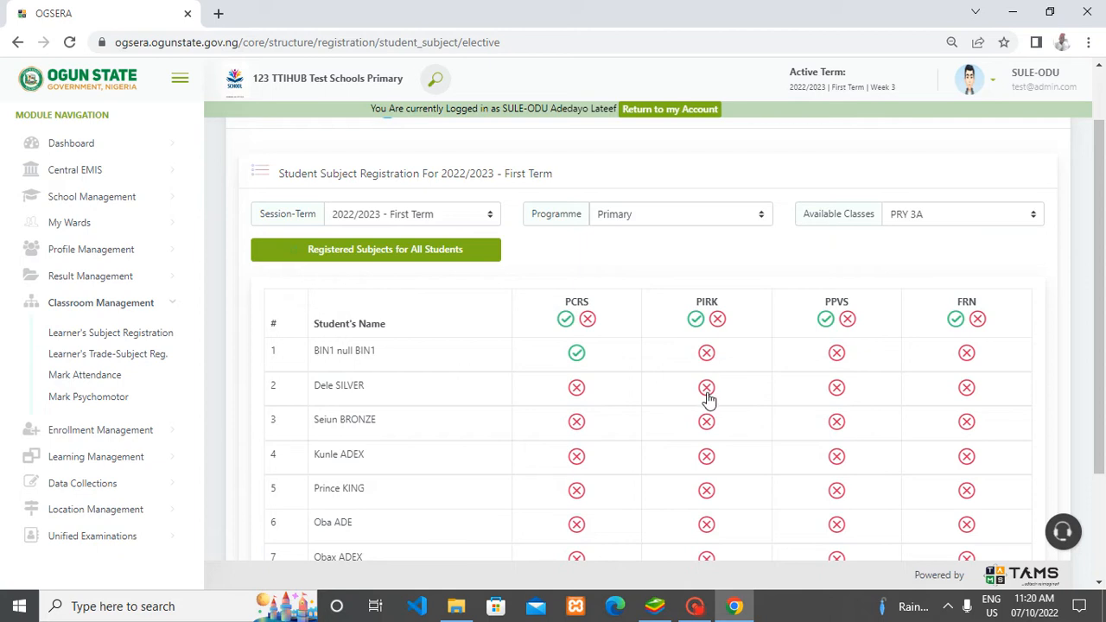
click(707, 391)
click(577, 423)
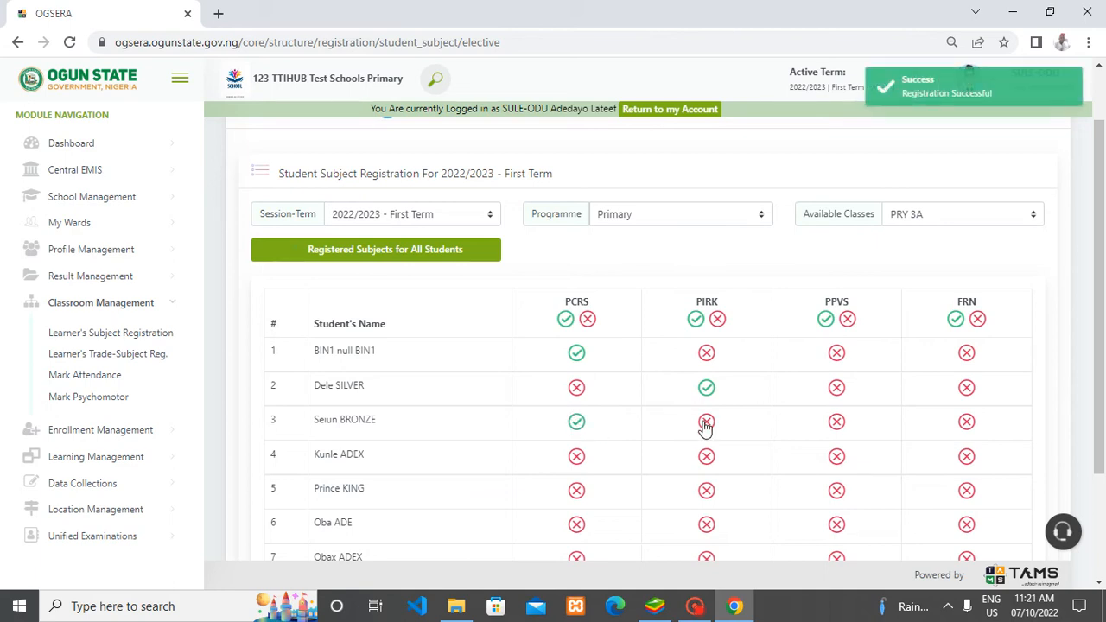
click(709, 459)
- Register the PPVS and FRN subjects for all students of PRY 3A
click(828, 319)
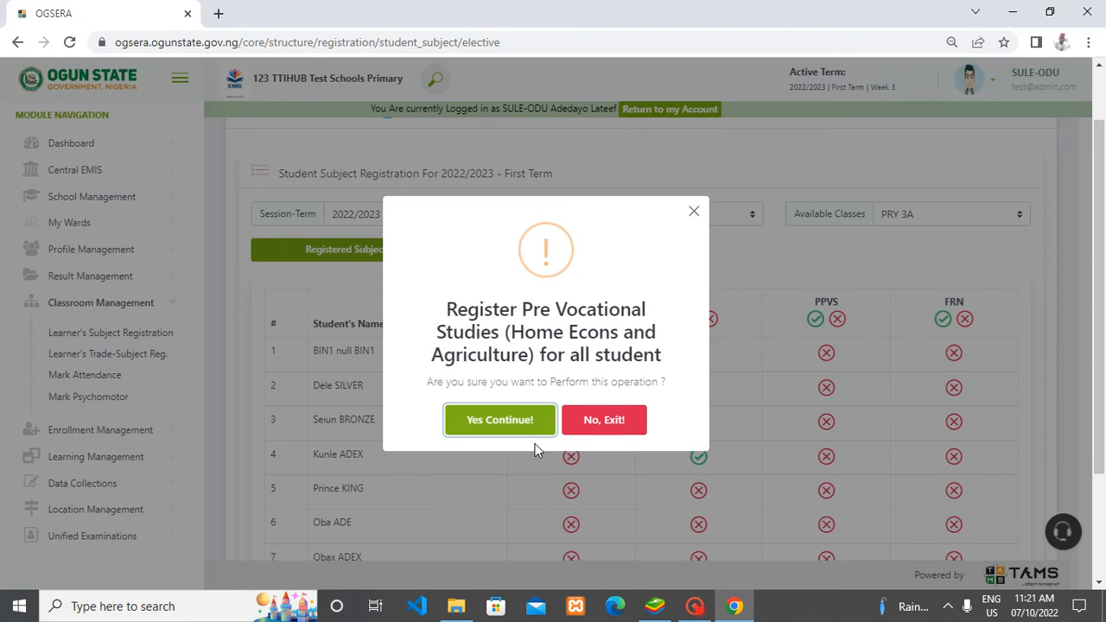
click(501, 421)
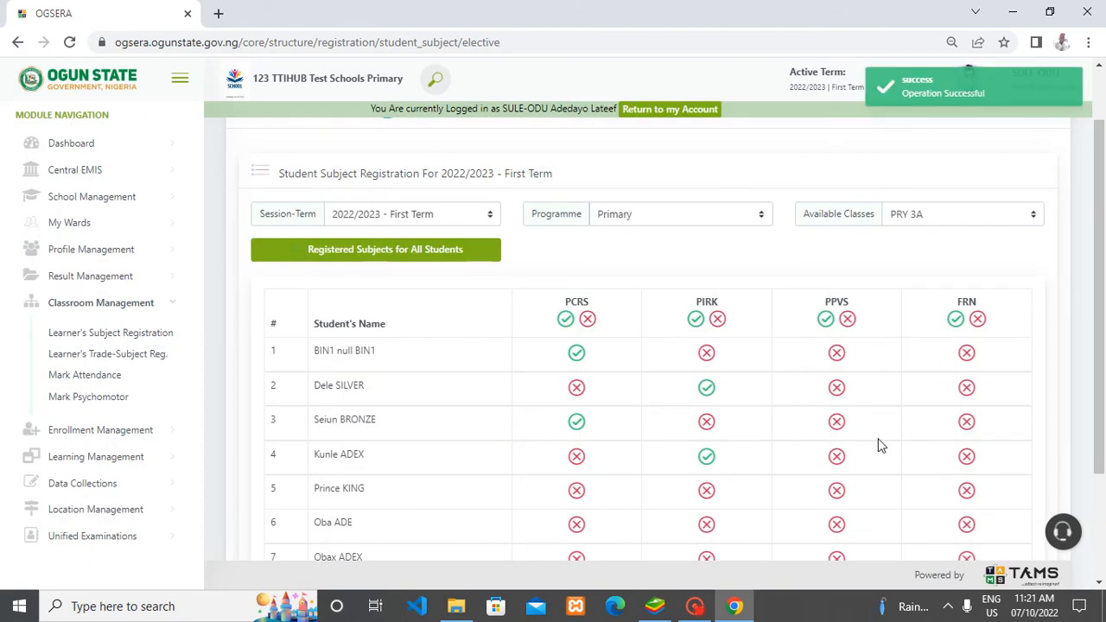
click(956, 319)
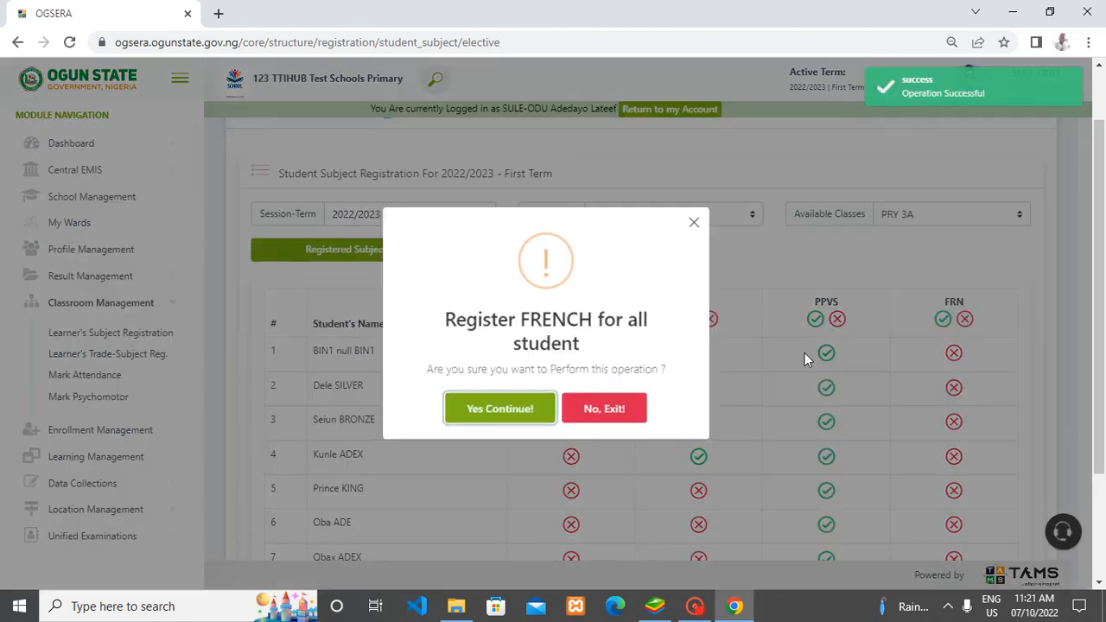
click(494, 411)
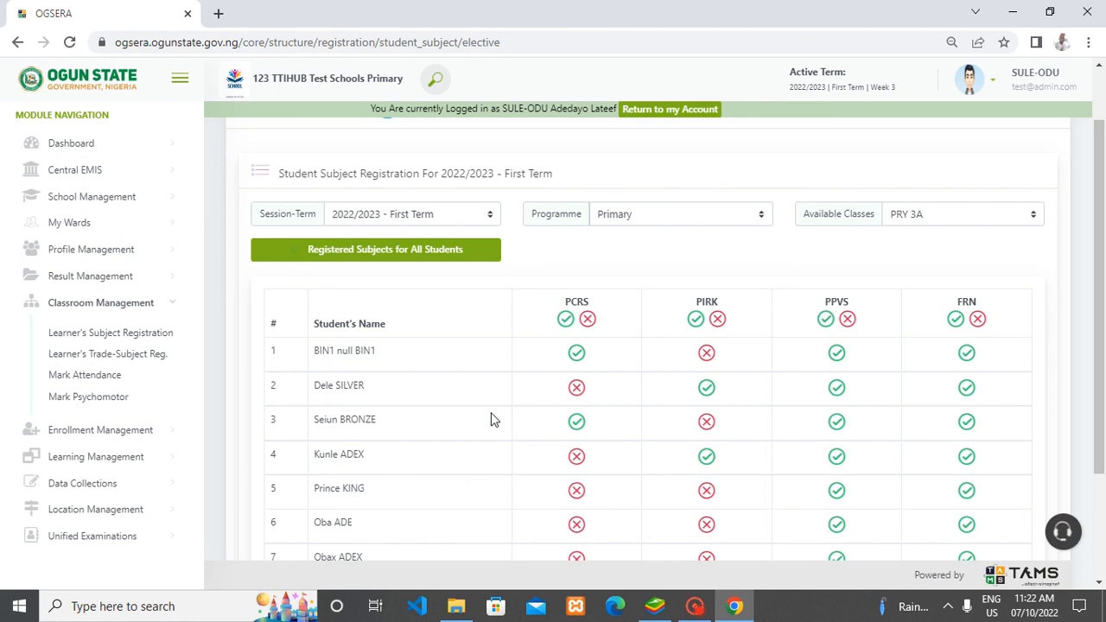
click(687, 604)
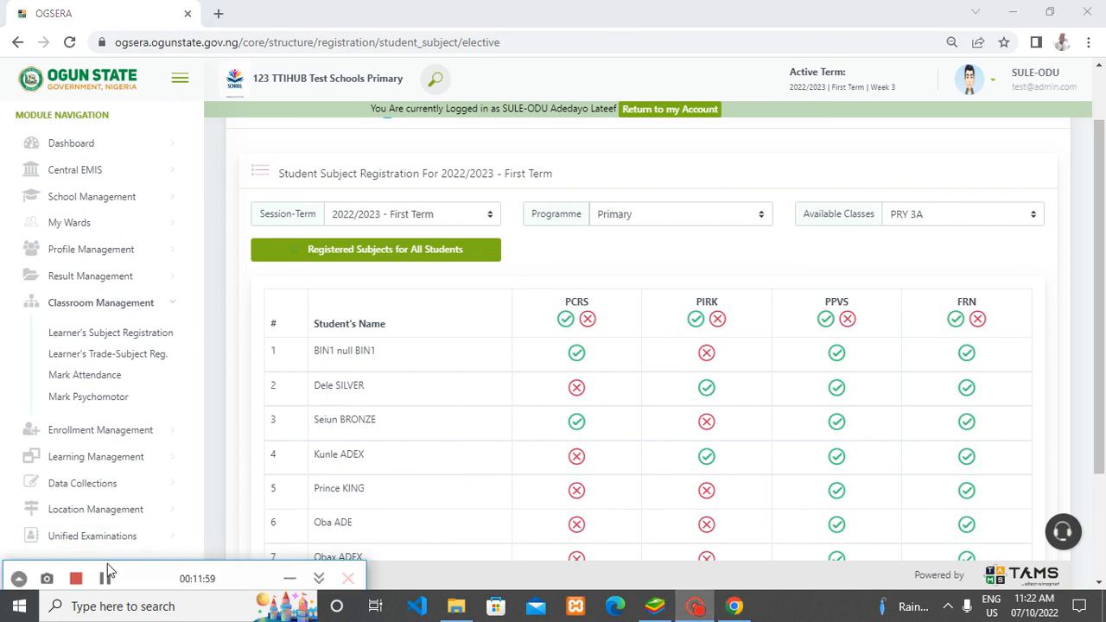